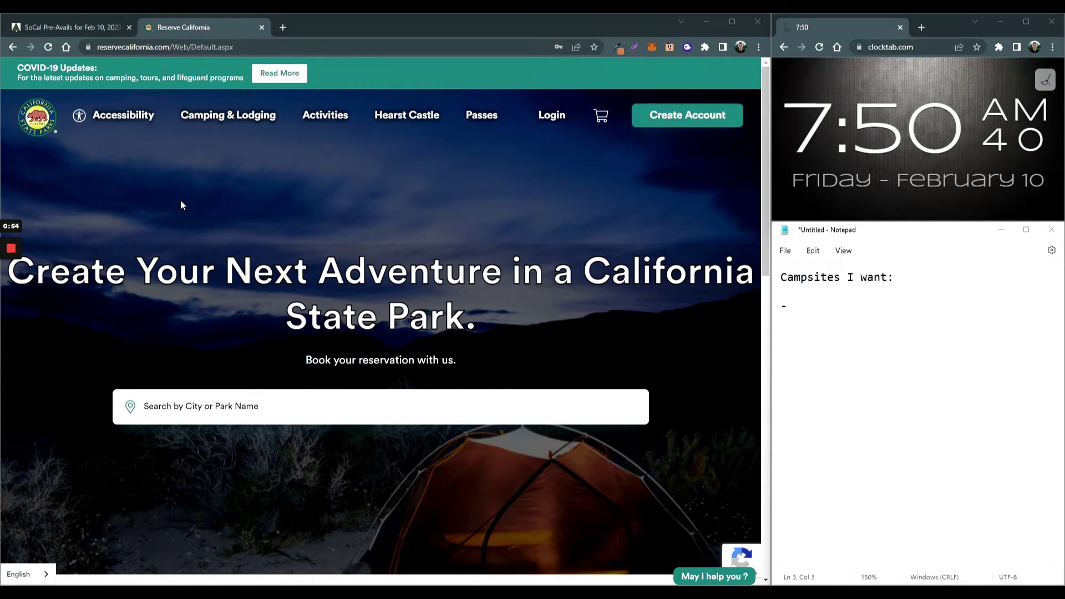
# - Expand Doheny SB's seven pre-availabilities in Power Camper and sort them by Length of Stay, longest first
pyautogui.click(76, 25)
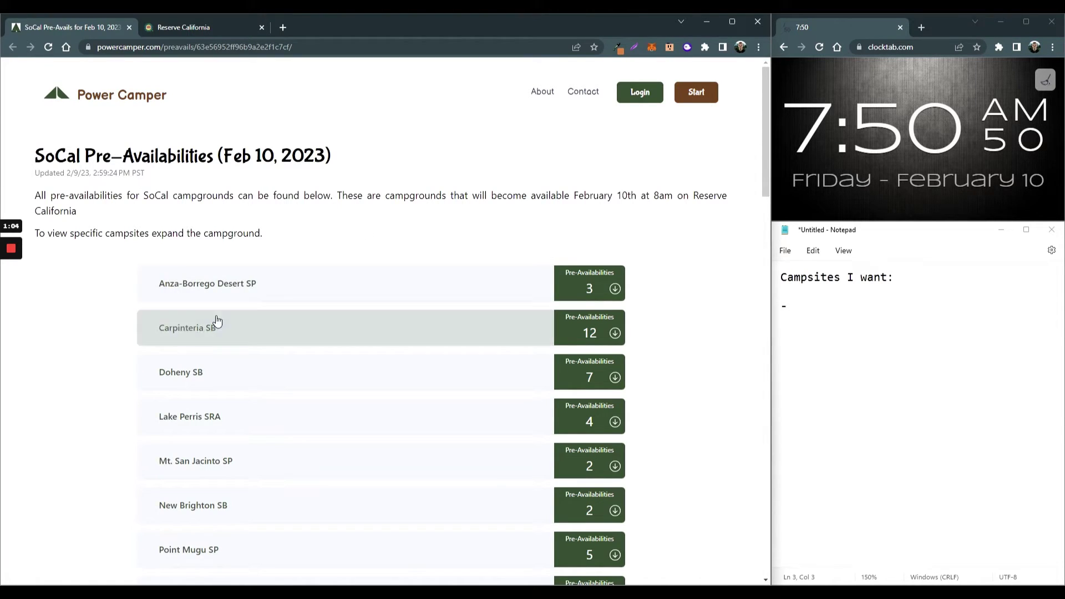
pyautogui.click(183, 284)
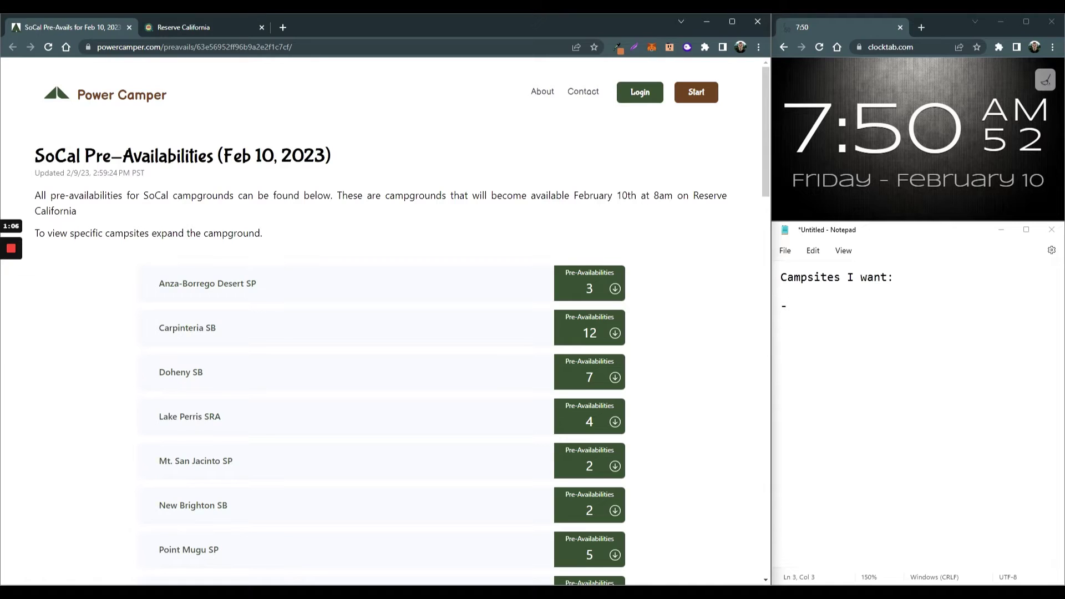
pyautogui.doubleClick(36, 162)
pyautogui.click(302, 221)
pyautogui.scroll(-1, 333, 260)
pyautogui.scroll(-10, 325, 305)
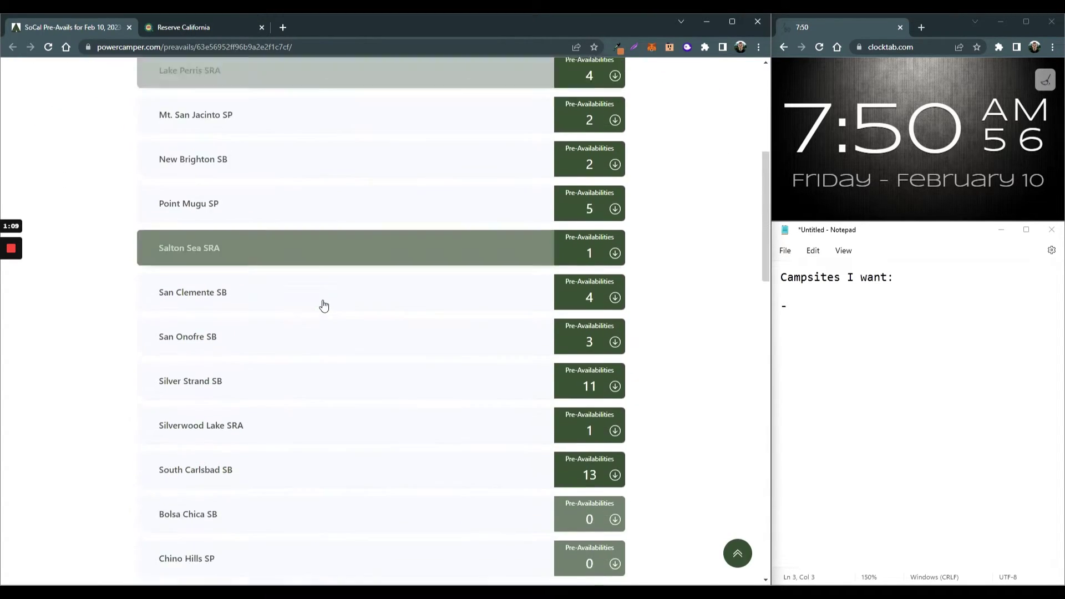
pyautogui.scroll(12, 311, 330)
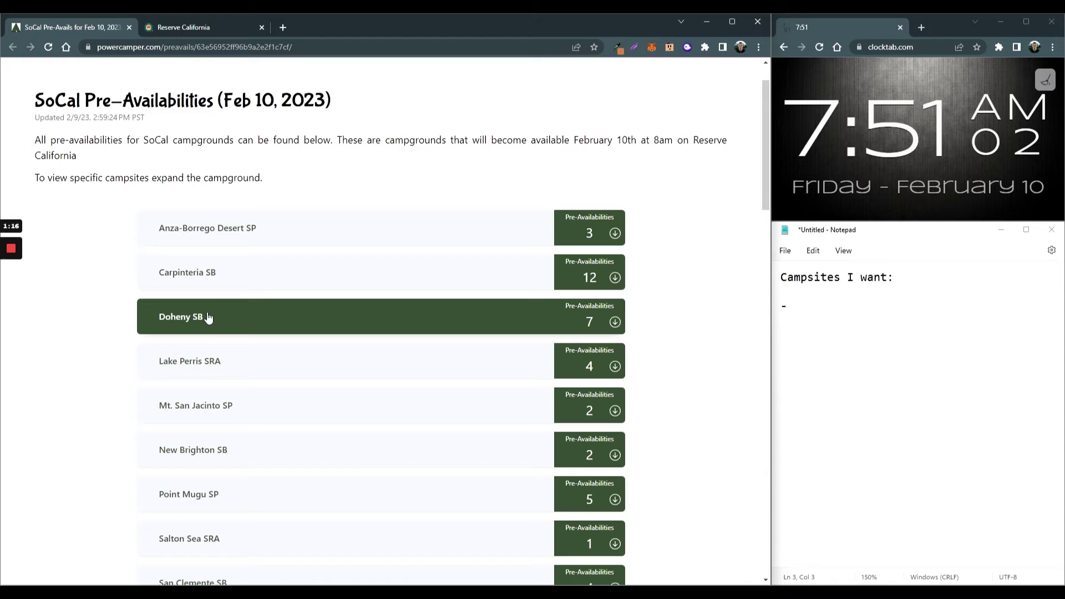
pyautogui.click(234, 325)
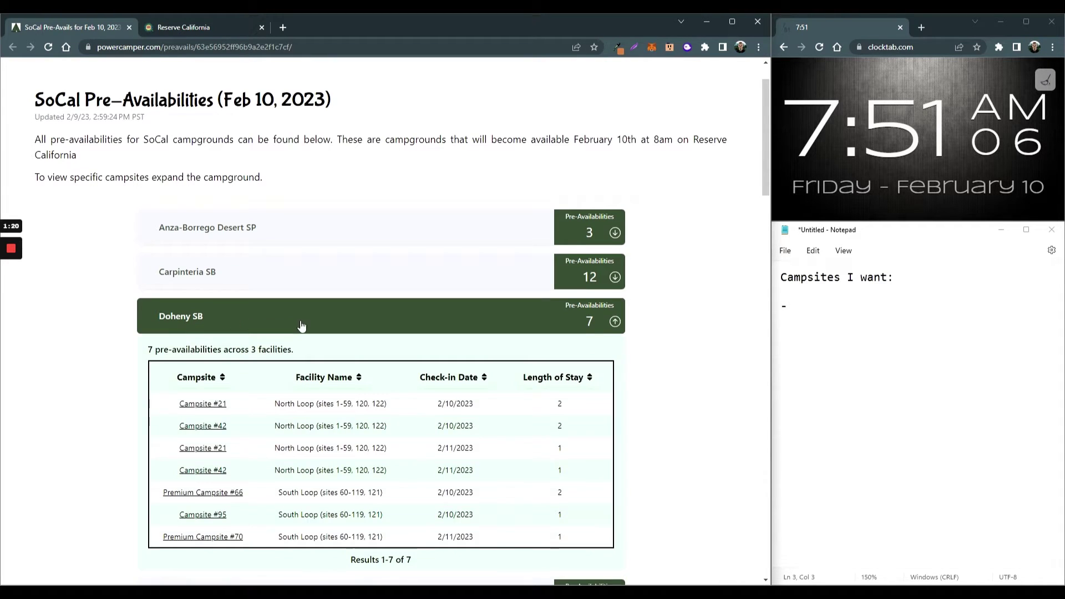
pyautogui.scroll(-2, 422, 366)
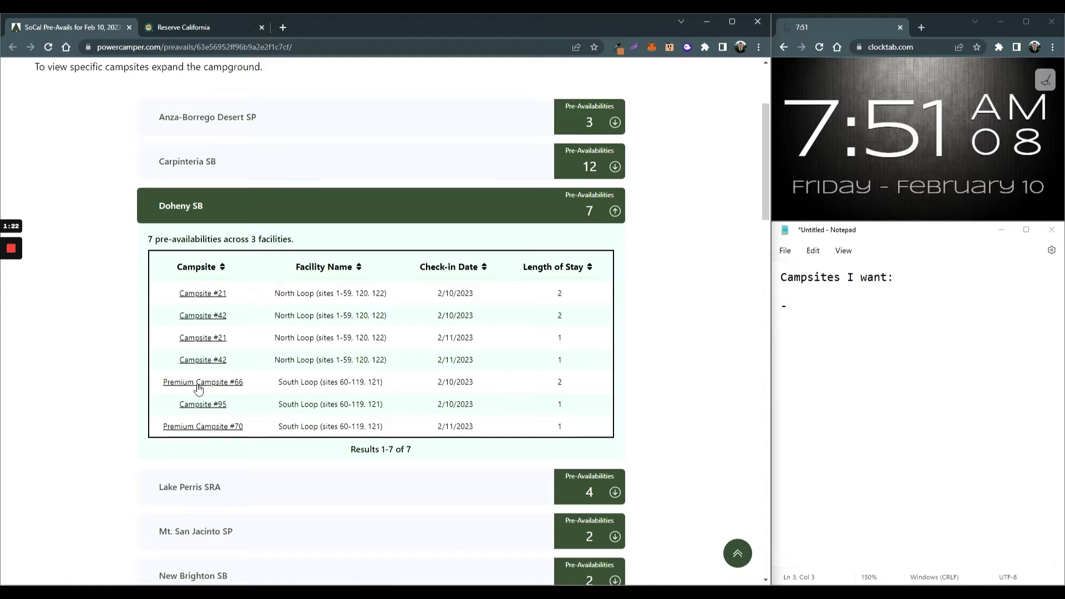
pyautogui.click(546, 273)
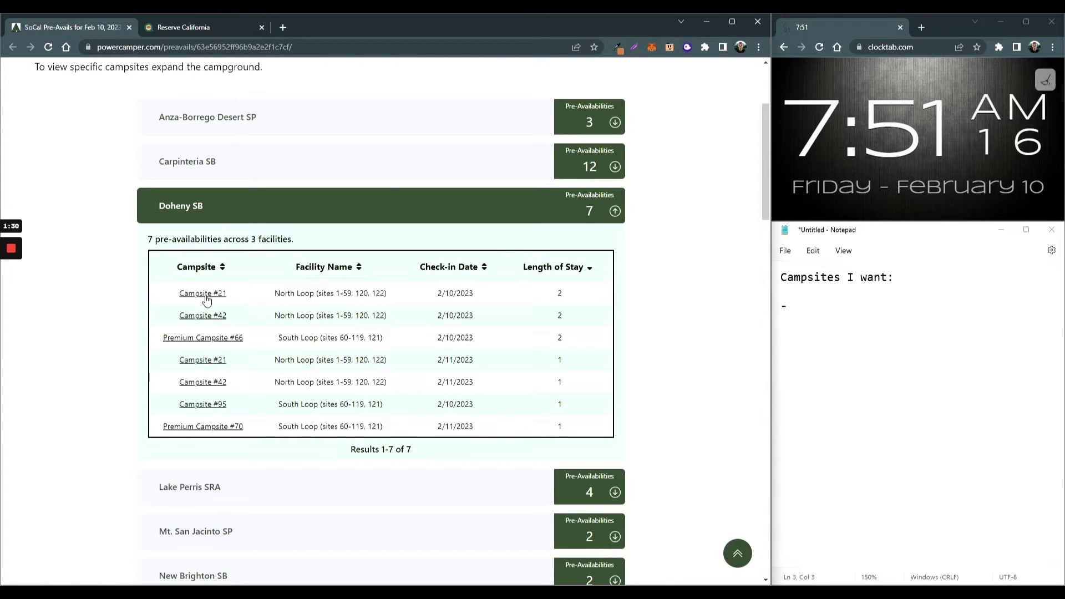
# - Add 'Campsite 21', 'Campsite 42' and 'Premuim Campsite 66' to the Notepad wish list
pyautogui.hotkey('alt', 'Tab')
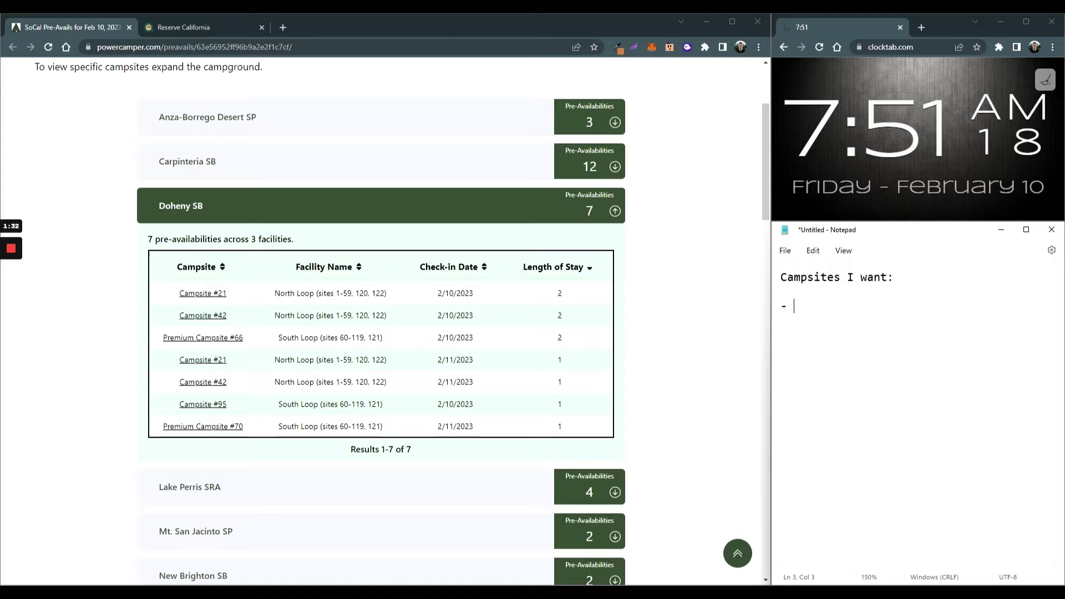
pyautogui.write('Camps')
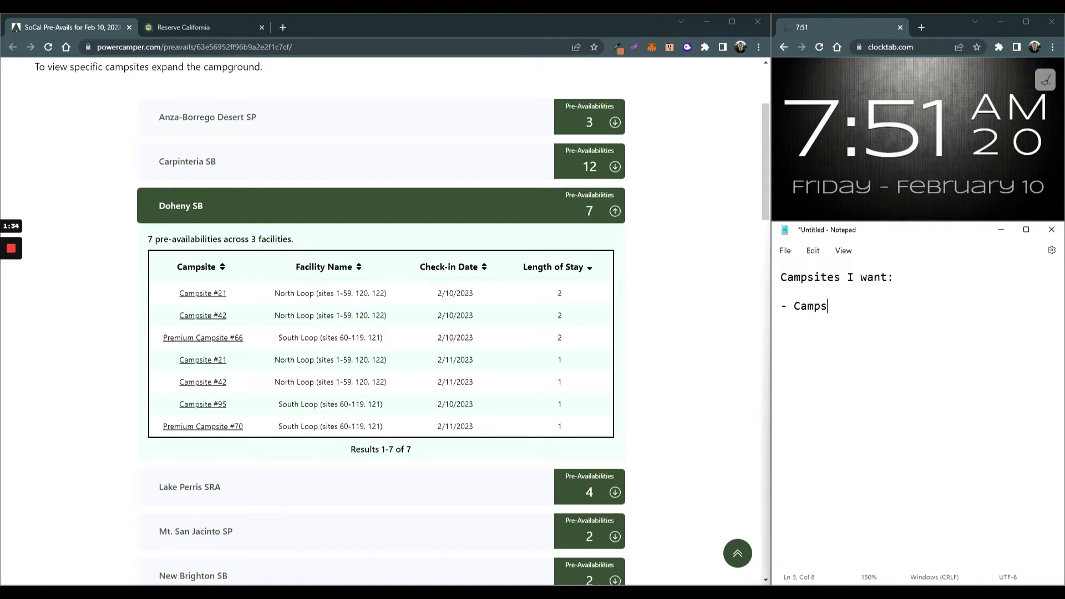
pyautogui.write('ite 21')
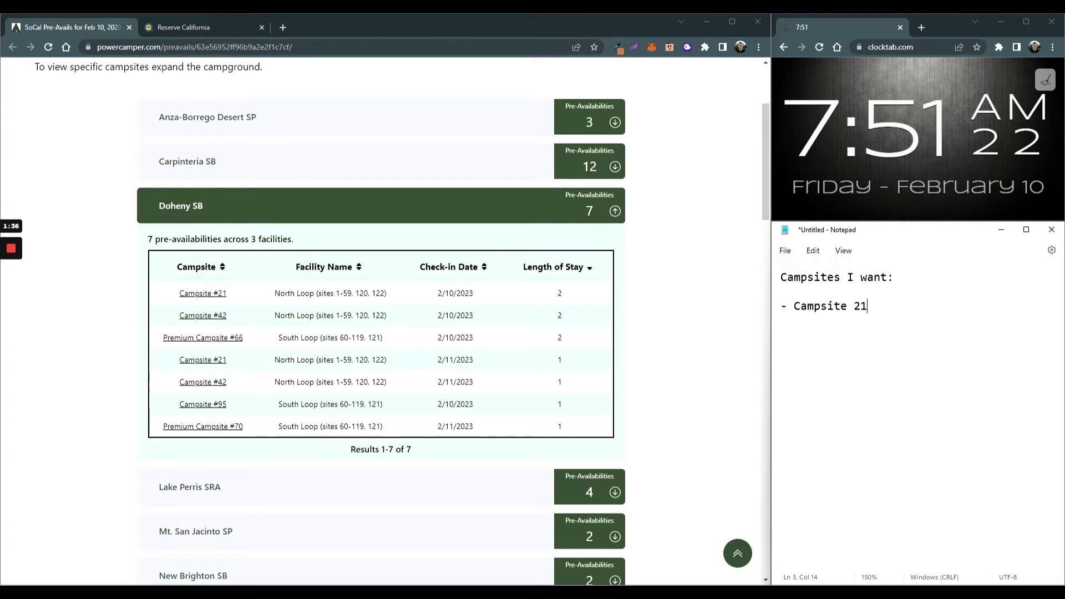
pyautogui.press('Return')
pyautogui.write('- Campsi')
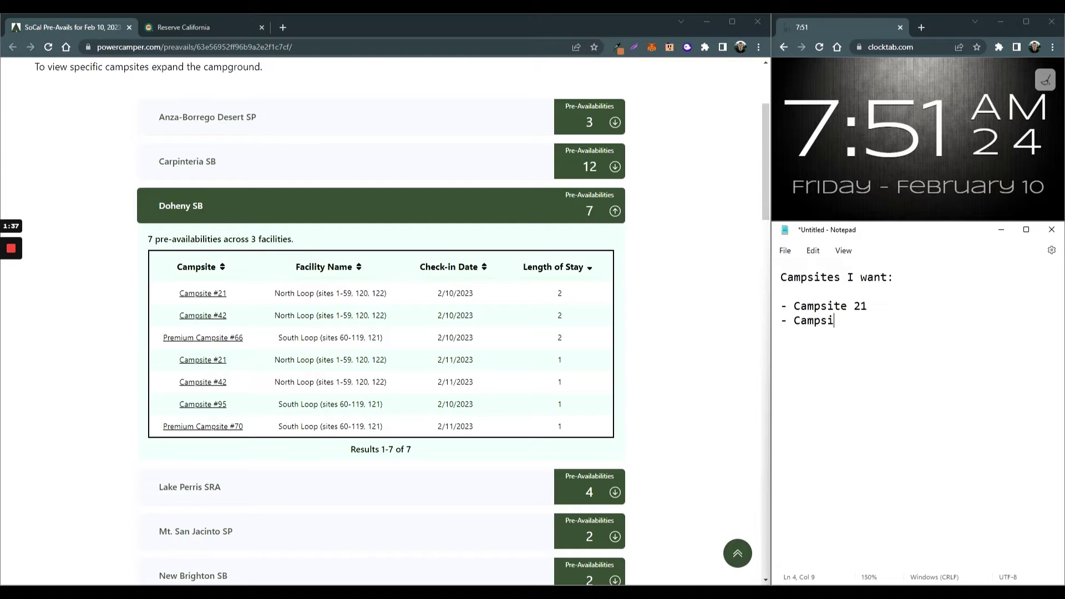
pyautogui.write('te 42 ')
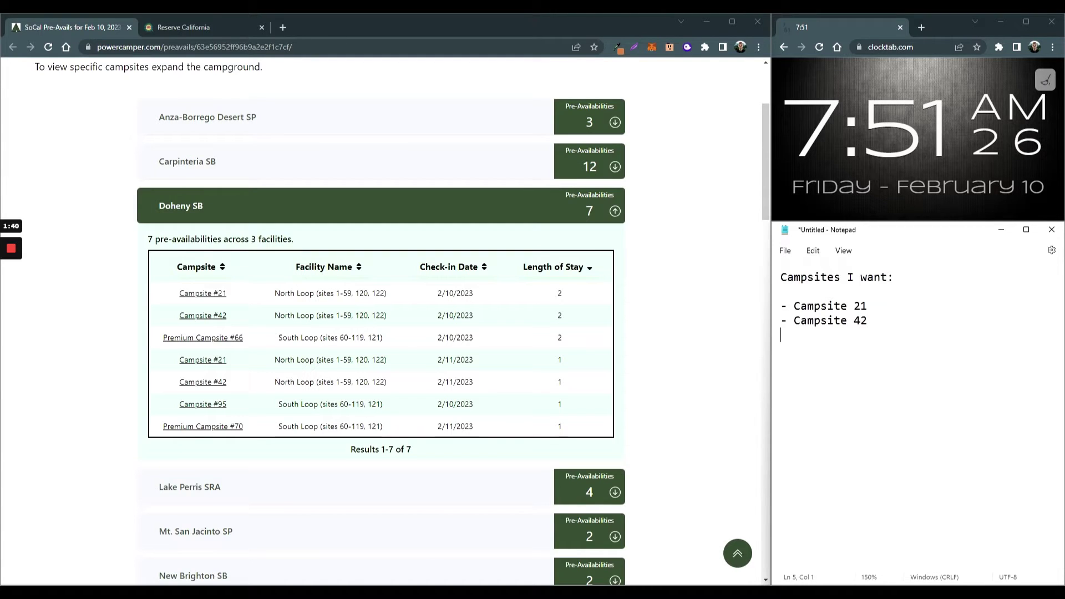
pyautogui.write('- Premuim ')
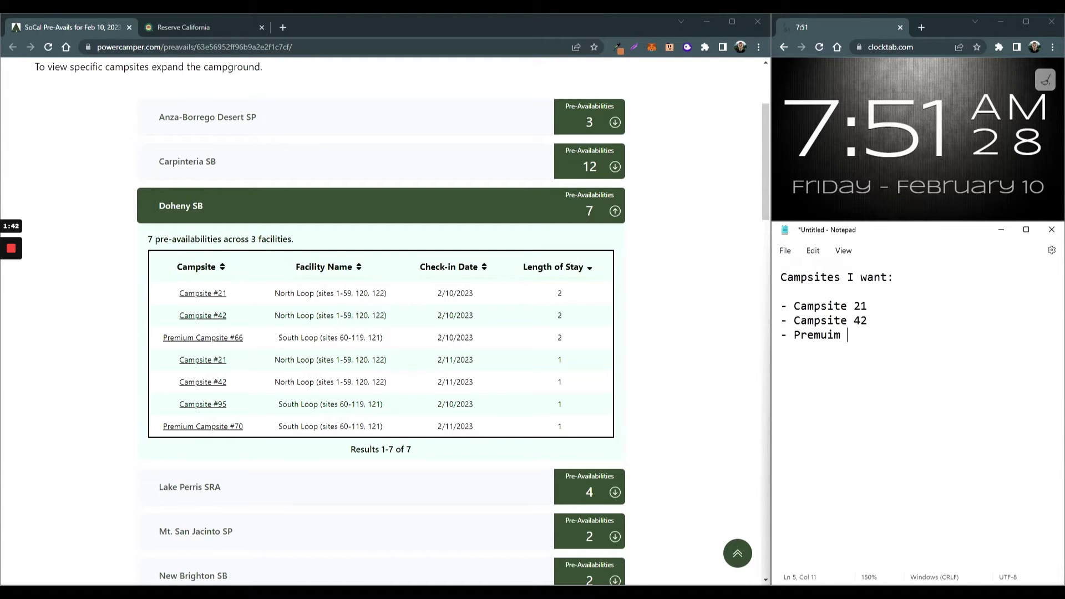
pyautogui.write('Campsites')
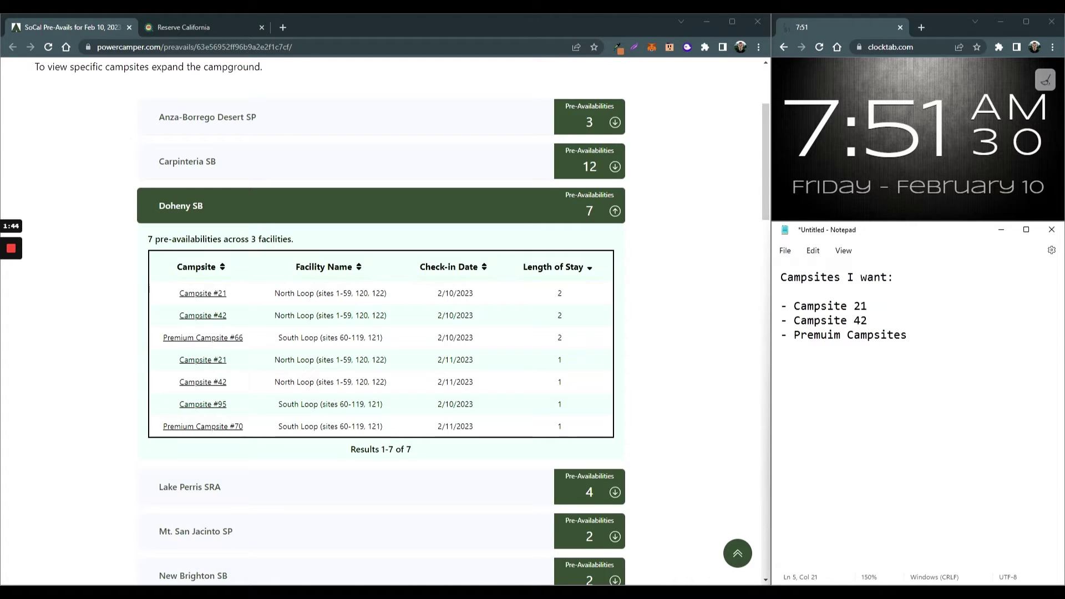
pyautogui.press('BackSpace')
pyautogui.press('BackSpace')
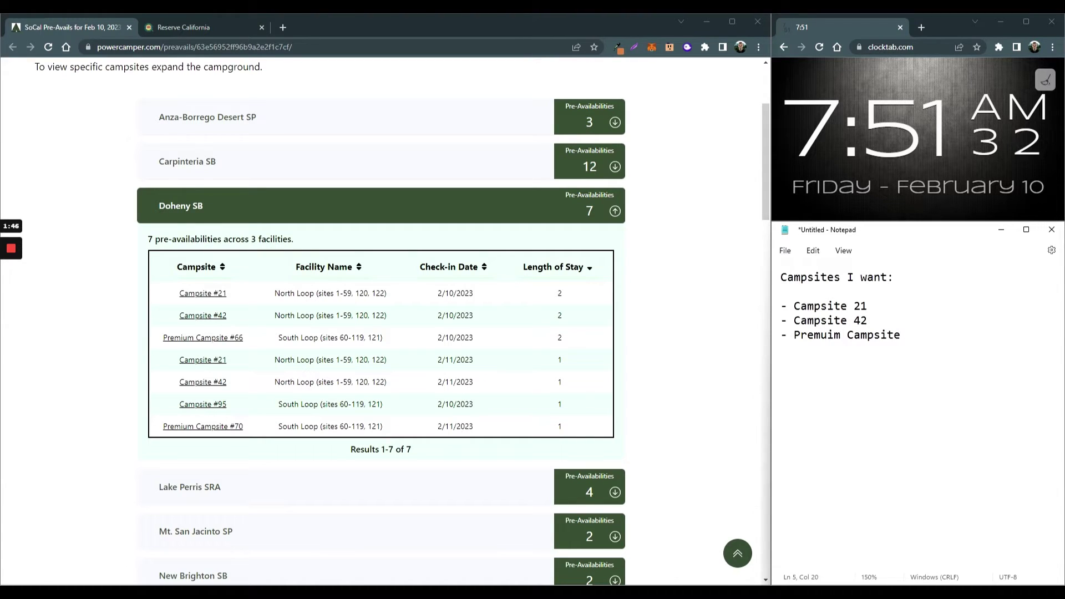
pyautogui.write('66')
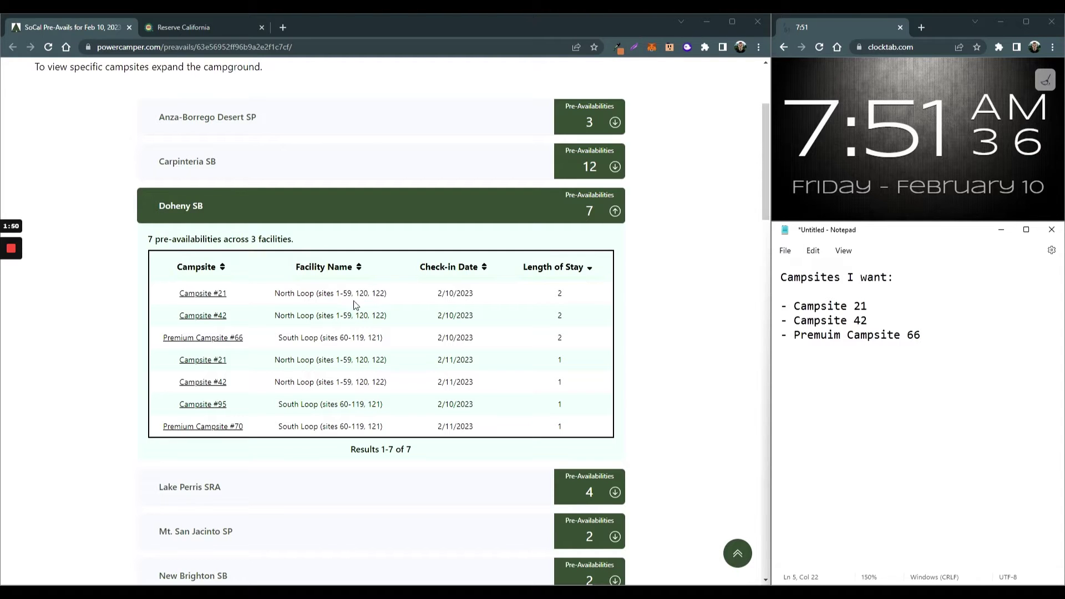
# - Collapse the Doheny SB campsite table in Power Camper
pyautogui.scroll(1, 224, 319)
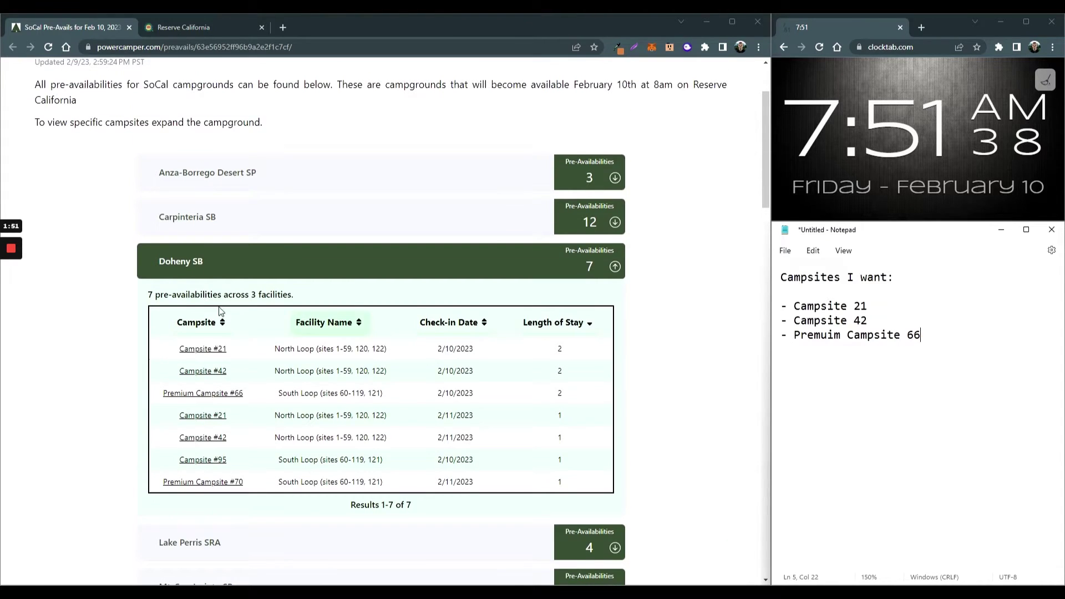
pyautogui.click(232, 274)
pyautogui.scroll(-2, 297, 313)
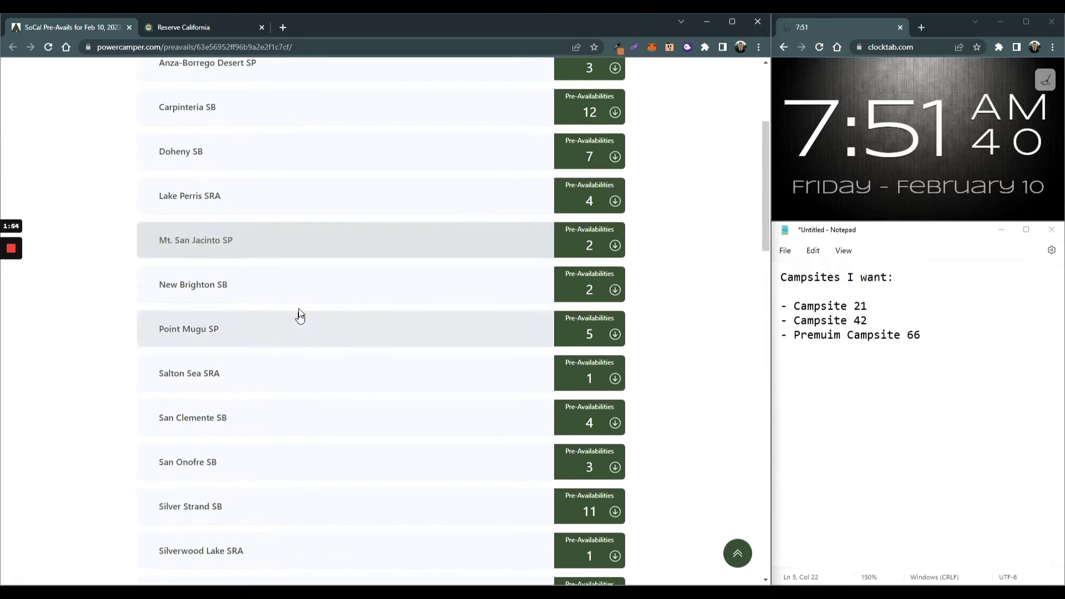
pyautogui.scroll(4, 261, 329)
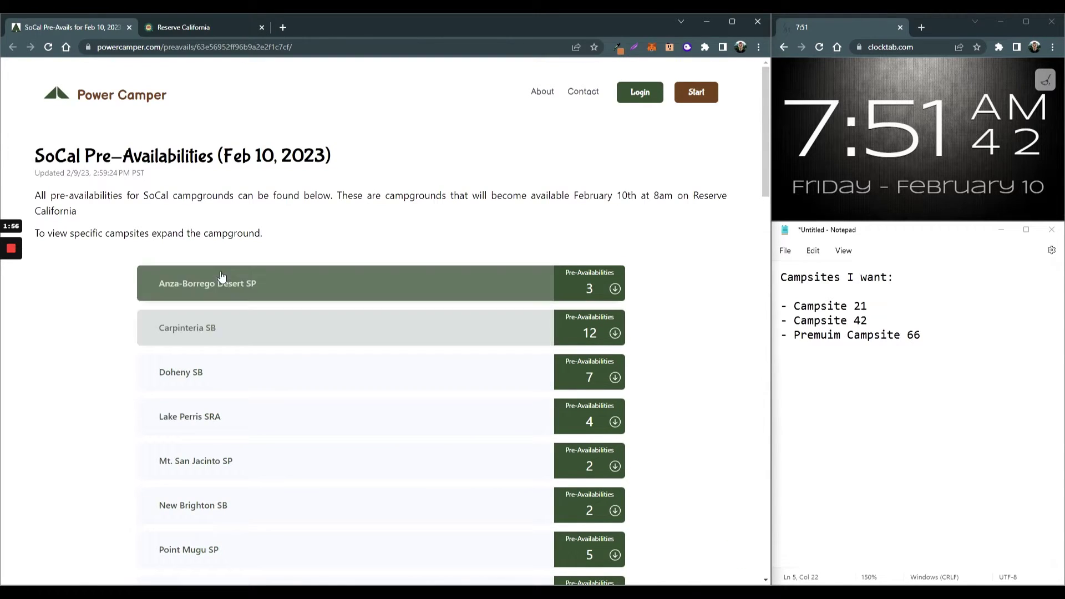
# - Expand Point Mugu SP's five pre-availabilities to check them, then collapse that table
pyautogui.scroll(-3, 279, 283)
pyautogui.scroll(-3, 290, 309)
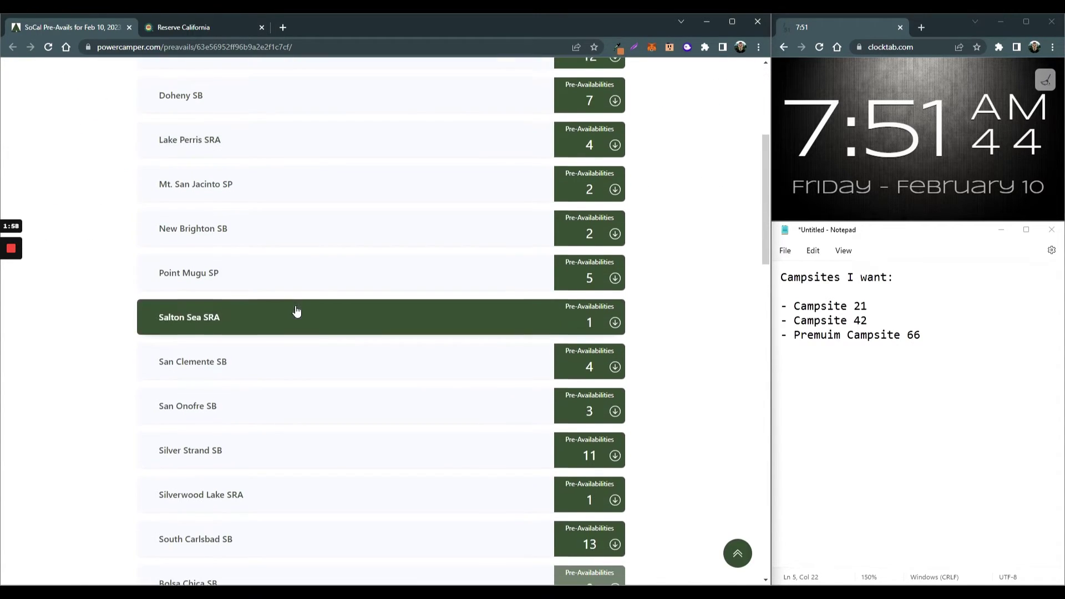
pyautogui.scroll(6, 323, 309)
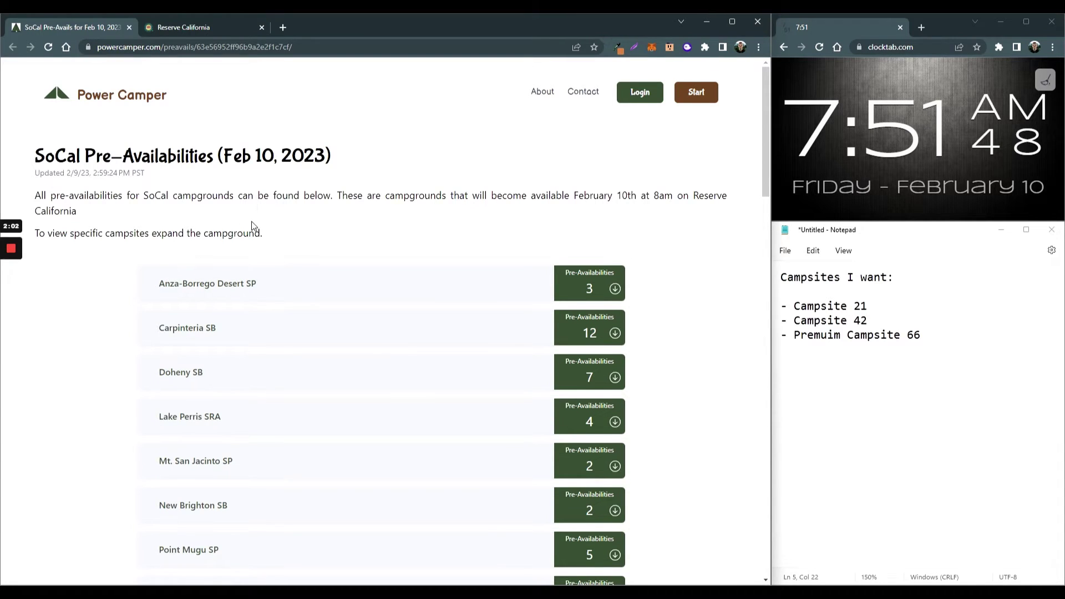
pyautogui.scroll(-3, 252, 227)
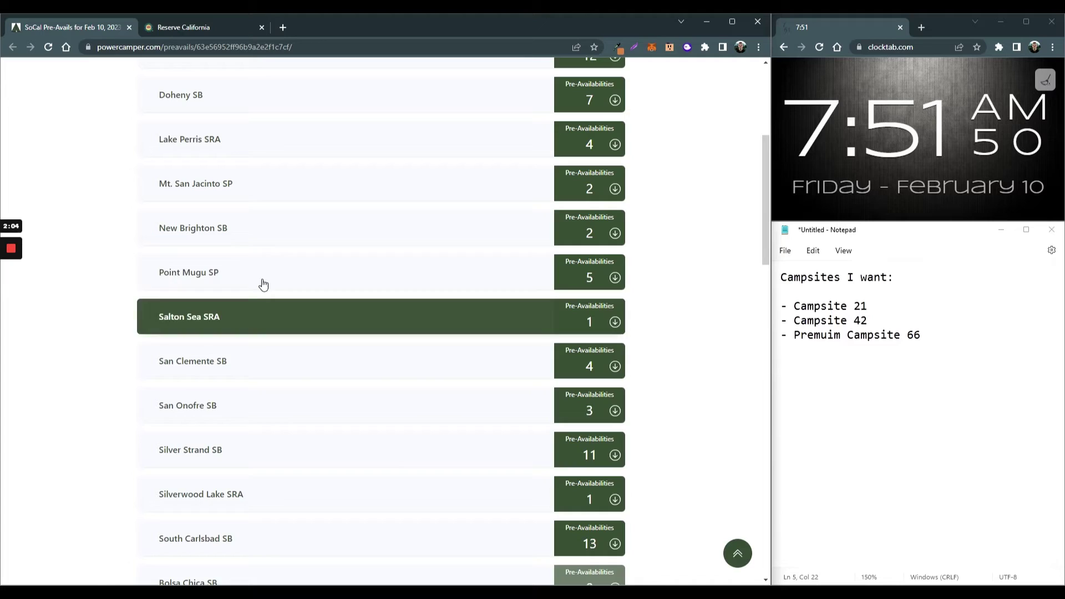
pyautogui.click(262, 283)
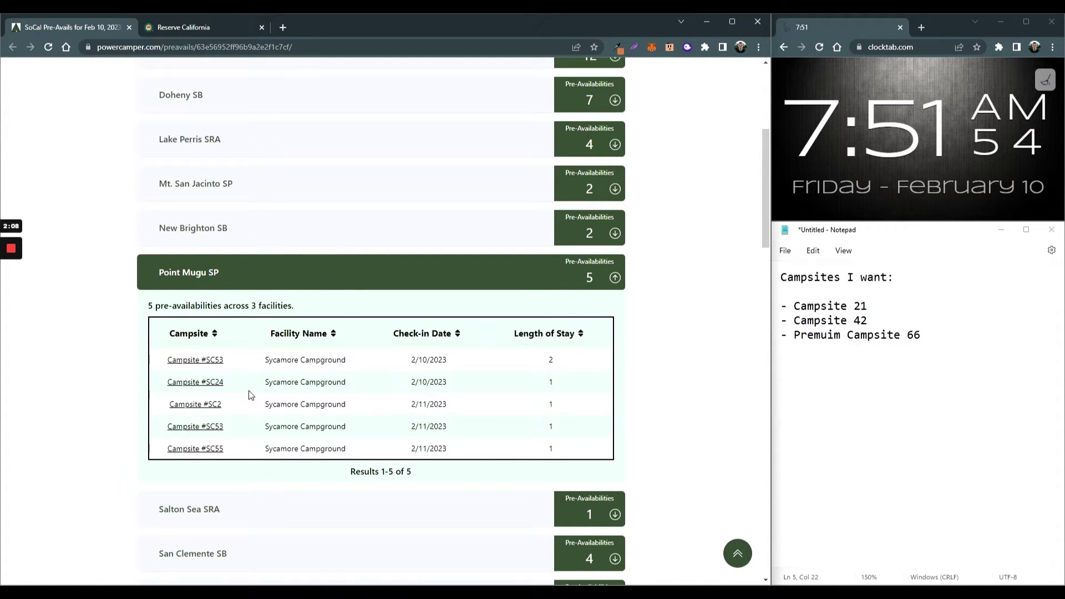
pyautogui.tripleClick(337, 281)
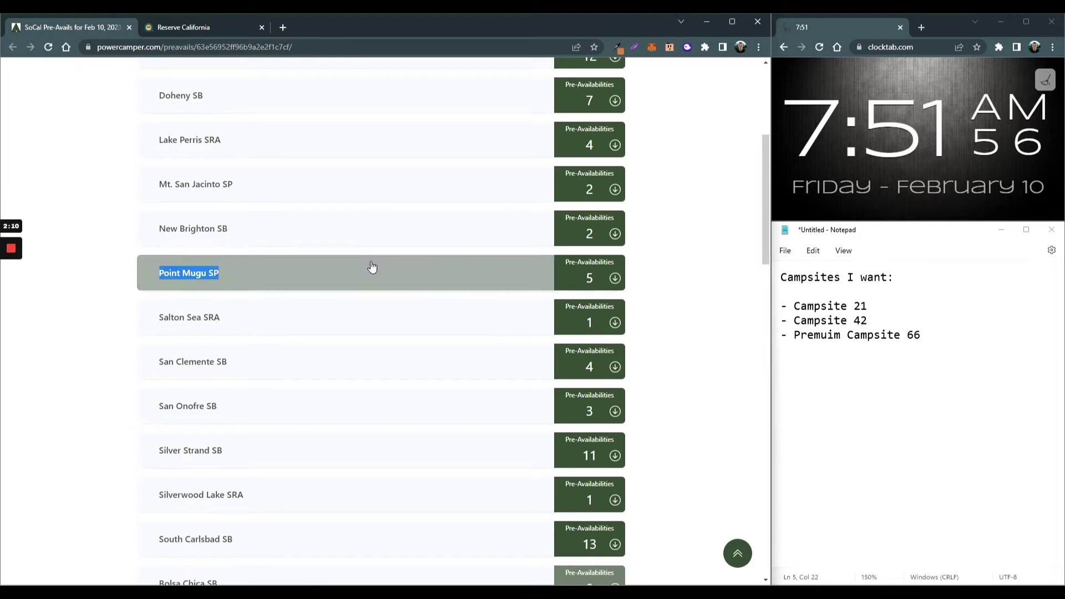
pyautogui.scroll(5, 253, 108)
# - Switch to the Reserve California browser tab showing its home page
pyautogui.click(215, 28)
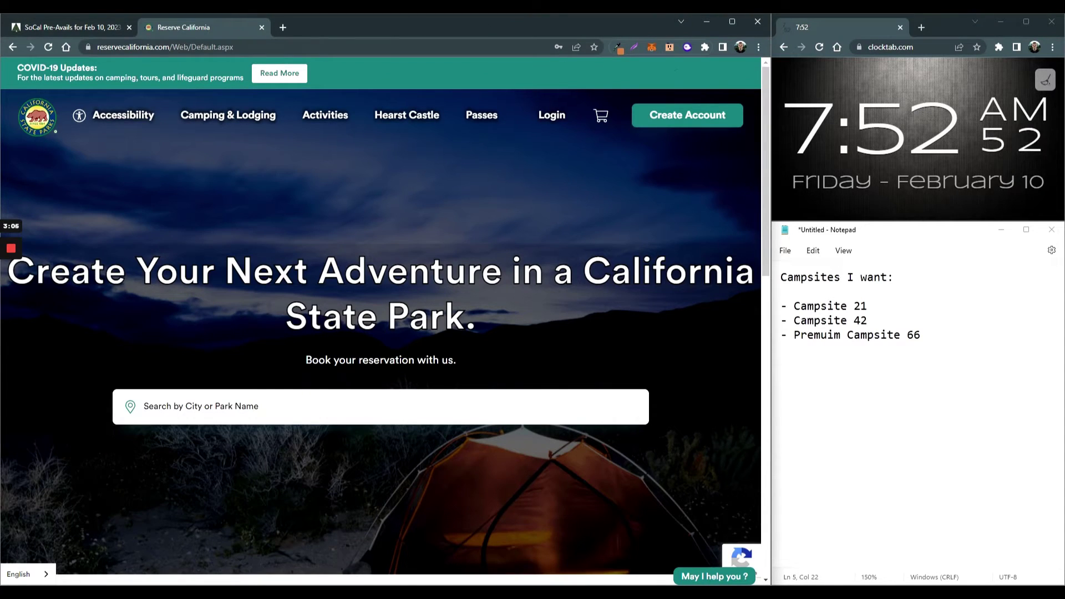
# - Glance at the SoCal Pre-Availabilities tab, then come back to Reserve California
pyautogui.click(52, 28)
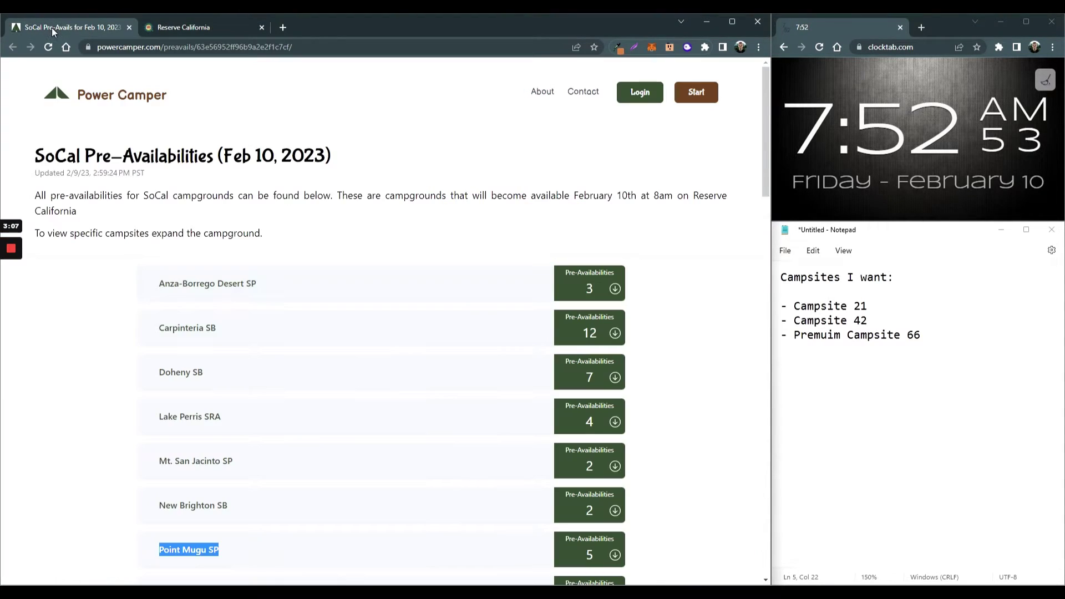
pyautogui.click(188, 31)
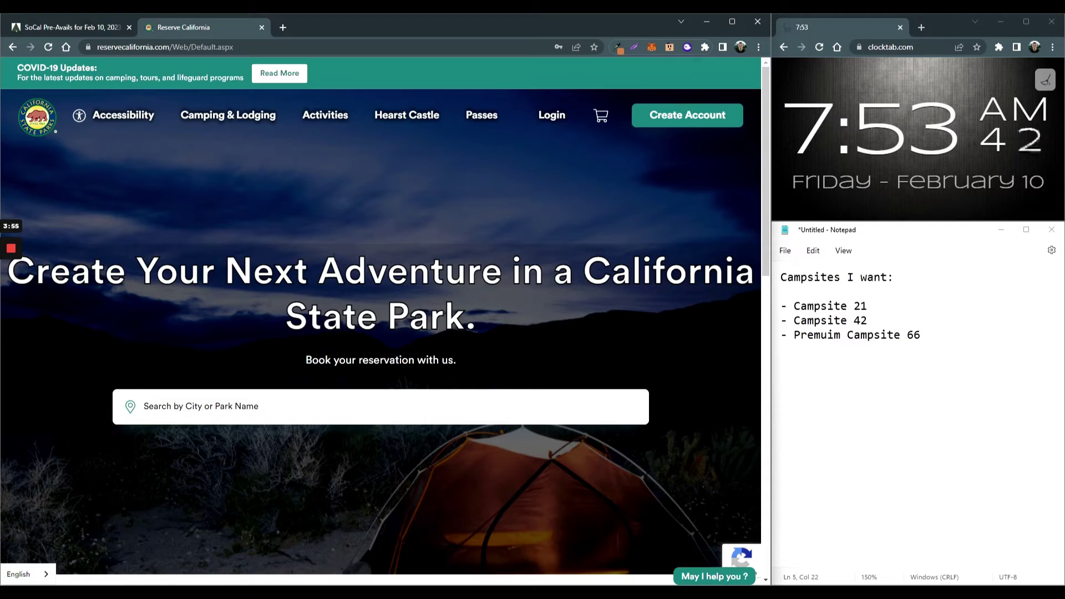
# - Sign in through the Login form using the autofilled account credentials
pyautogui.click(551, 126)
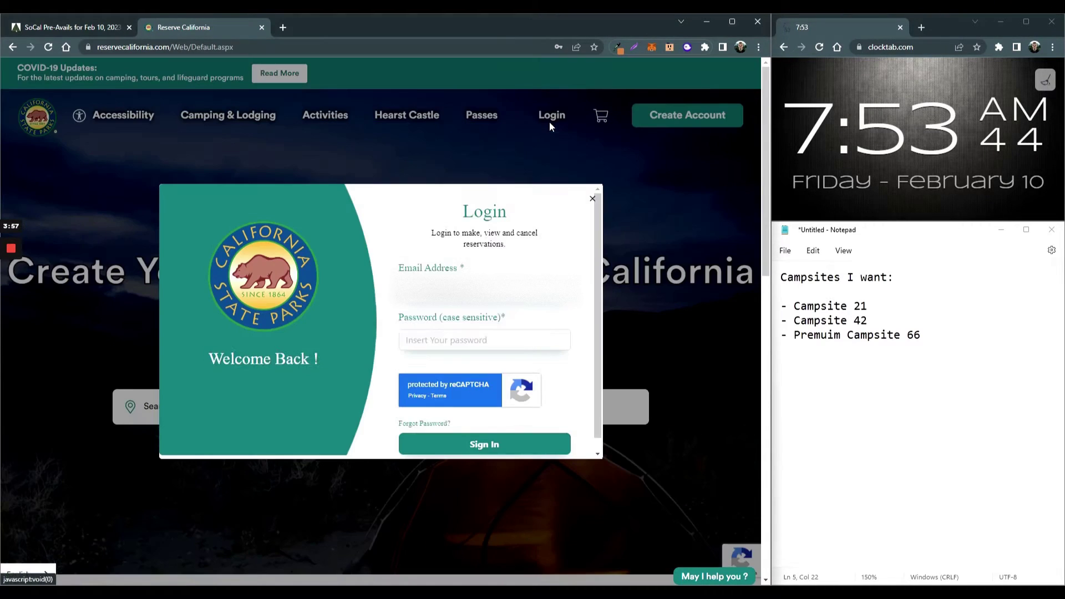
pyautogui.click(475, 452)
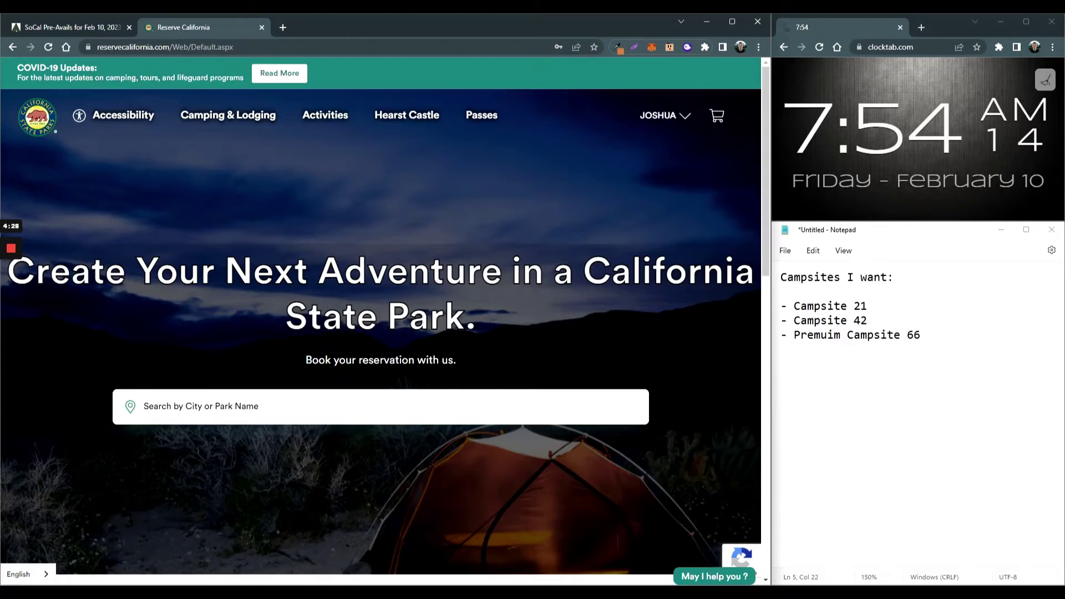
# - Expand Doheny SB in Power Camper and open Campsite #21 on Reserve California
pyautogui.click(76, 26)
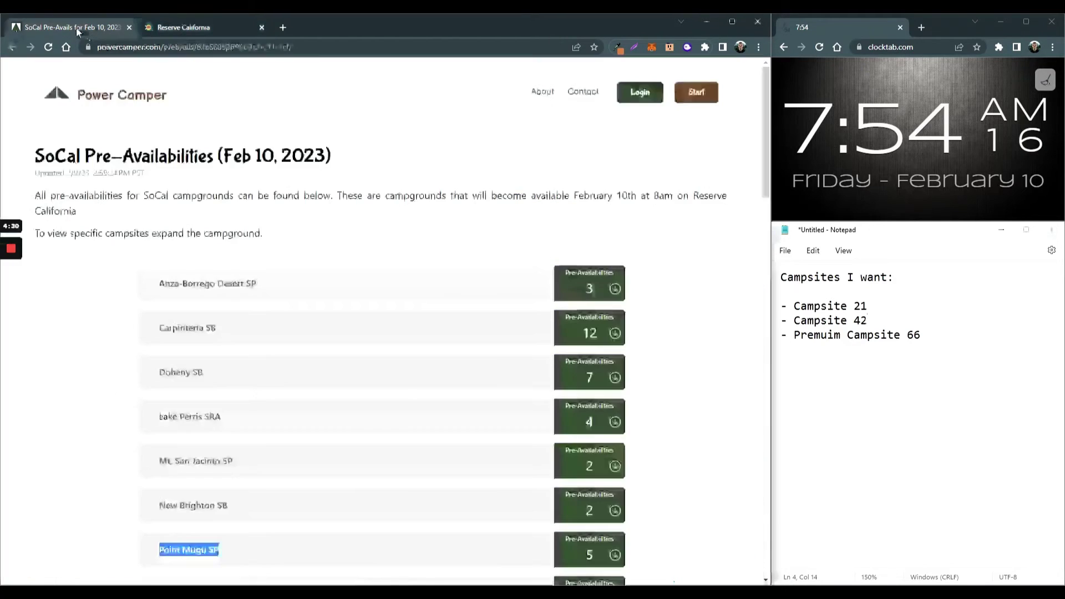
pyautogui.scroll(-3, 227, 359)
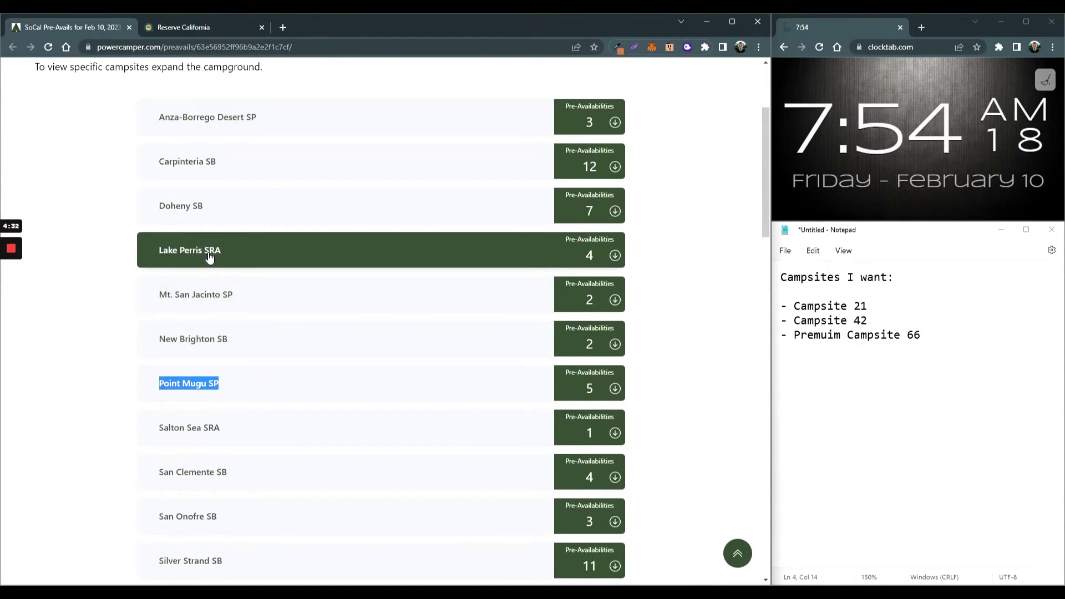
pyautogui.scroll(1, 222, 261)
pyautogui.click(219, 269)
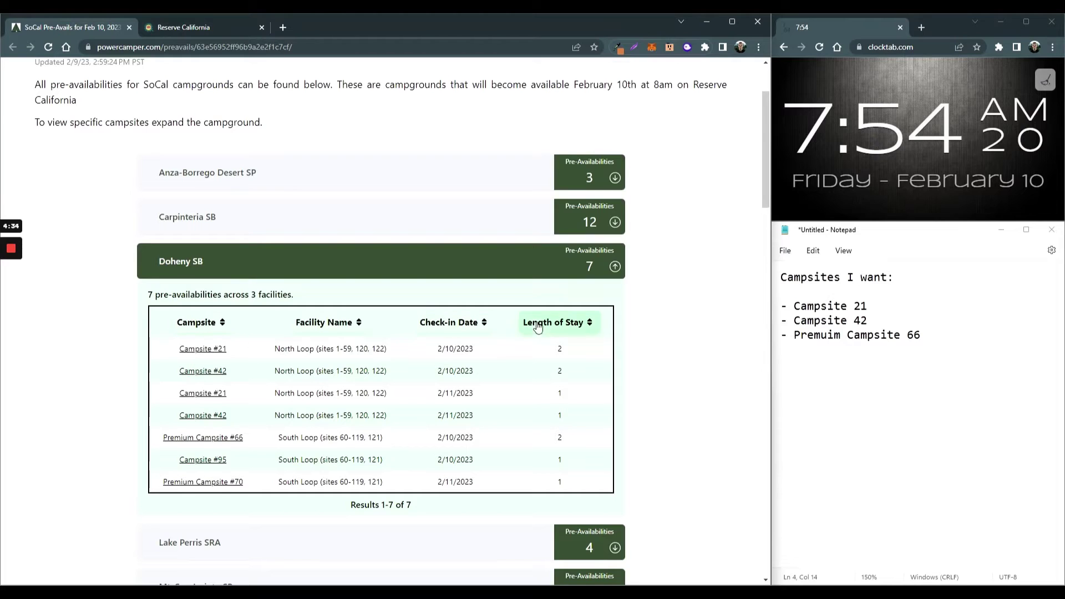
pyautogui.click(222, 352)
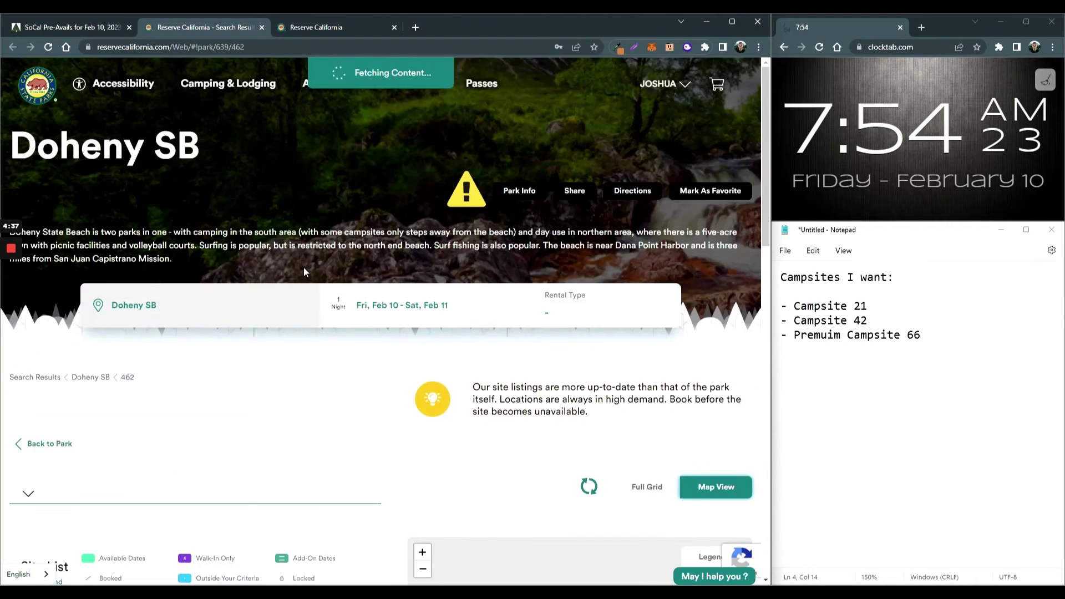
# - Set the stay dates to Feb 10 through Feb 12
pyautogui.scroll(-1, 305, 269)
pyautogui.click(415, 253)
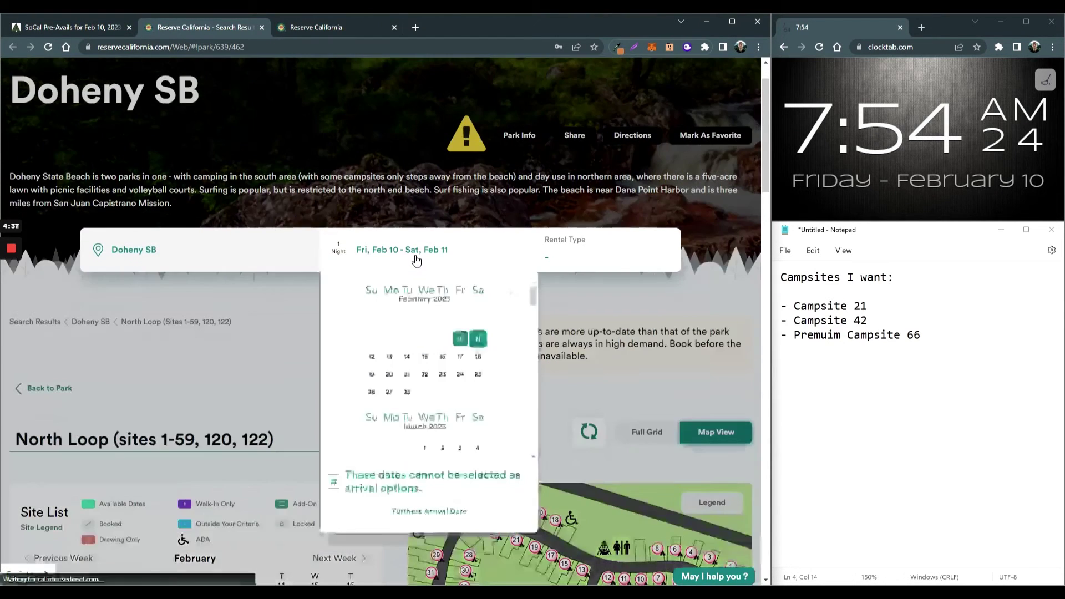
pyautogui.scroll(-3, 421, 233)
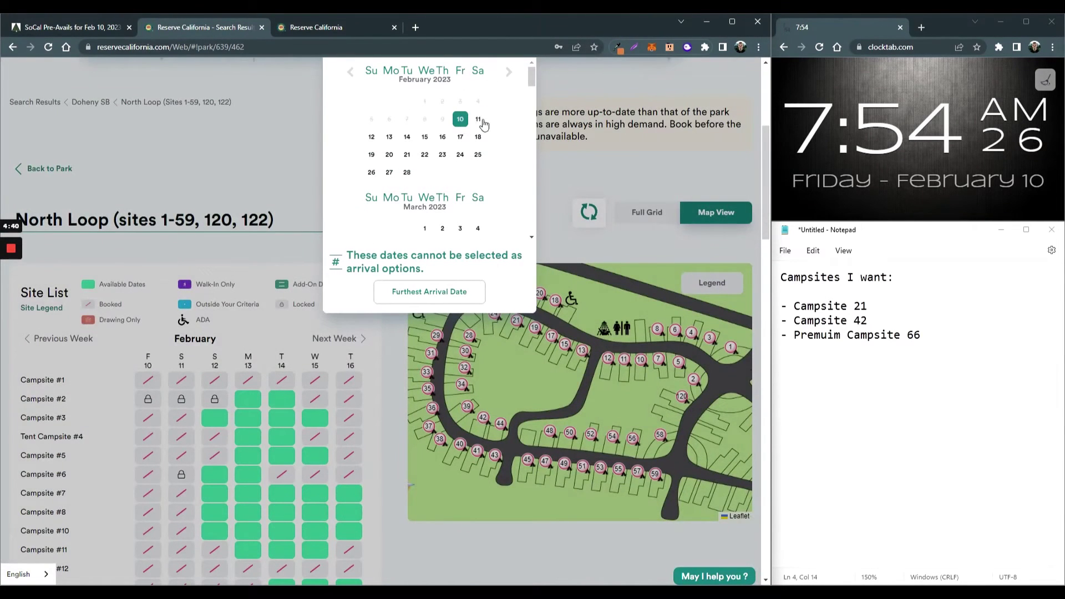
pyautogui.click(478, 119)
pyautogui.click(455, 165)
pyautogui.scroll(1, 463, 244)
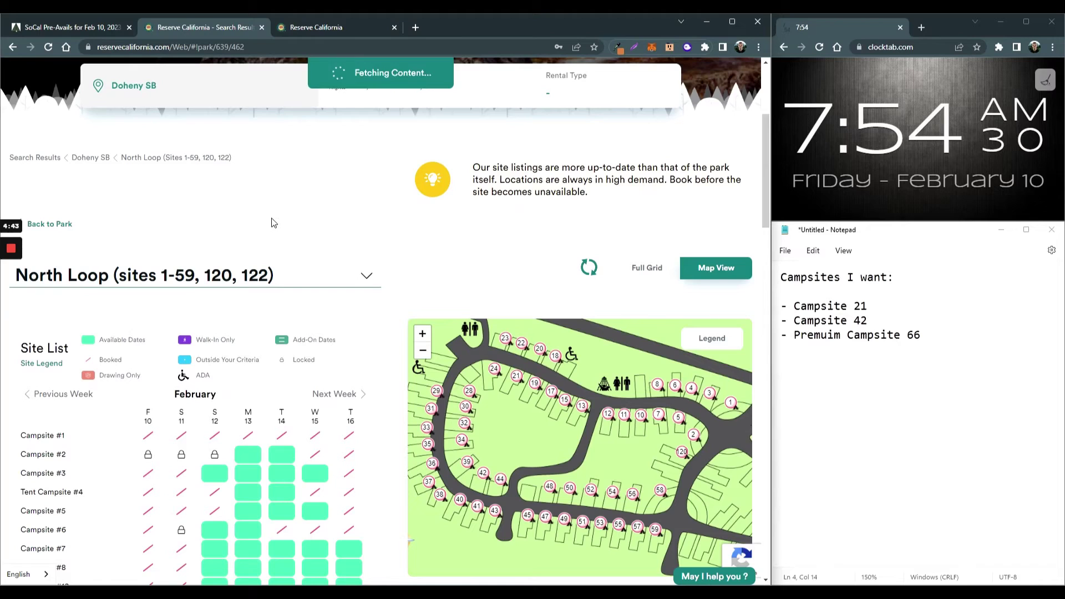
# - Close the duplicate Reserve California tab and highlight 'Campsite 21' in the Notepad wish list
pyautogui.click(392, 28)
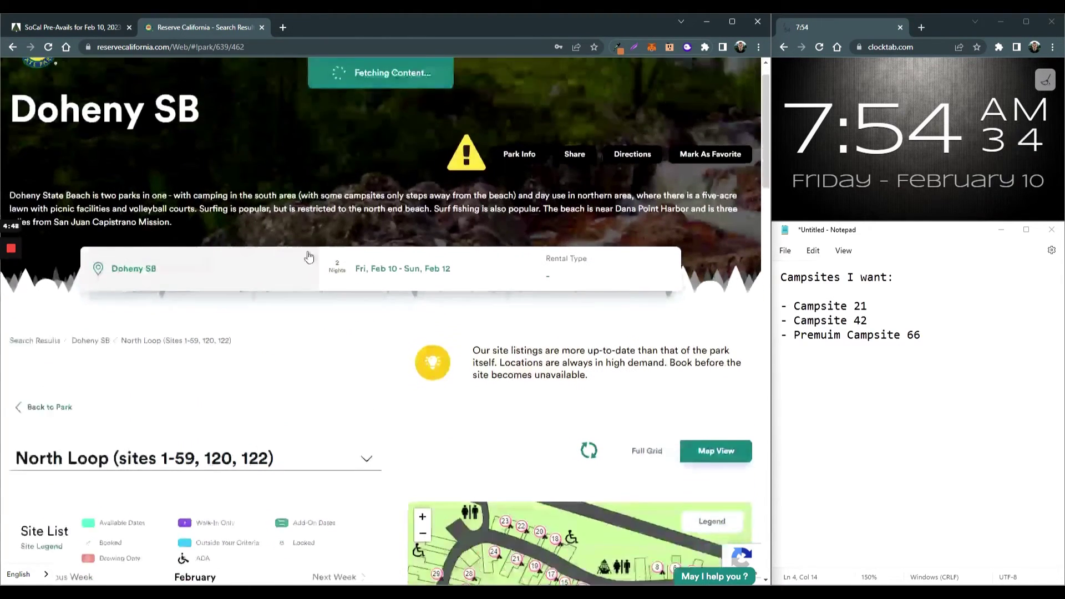
pyautogui.scroll(-5, 317, 174)
pyautogui.scroll(-3, 317, 173)
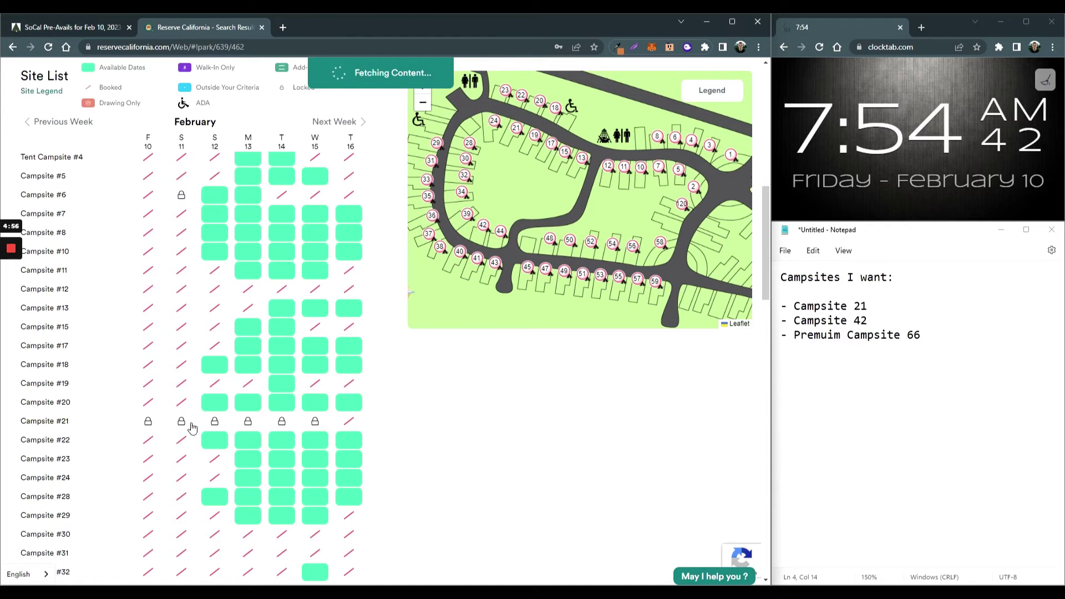
pyautogui.scroll(-3, 181, 427)
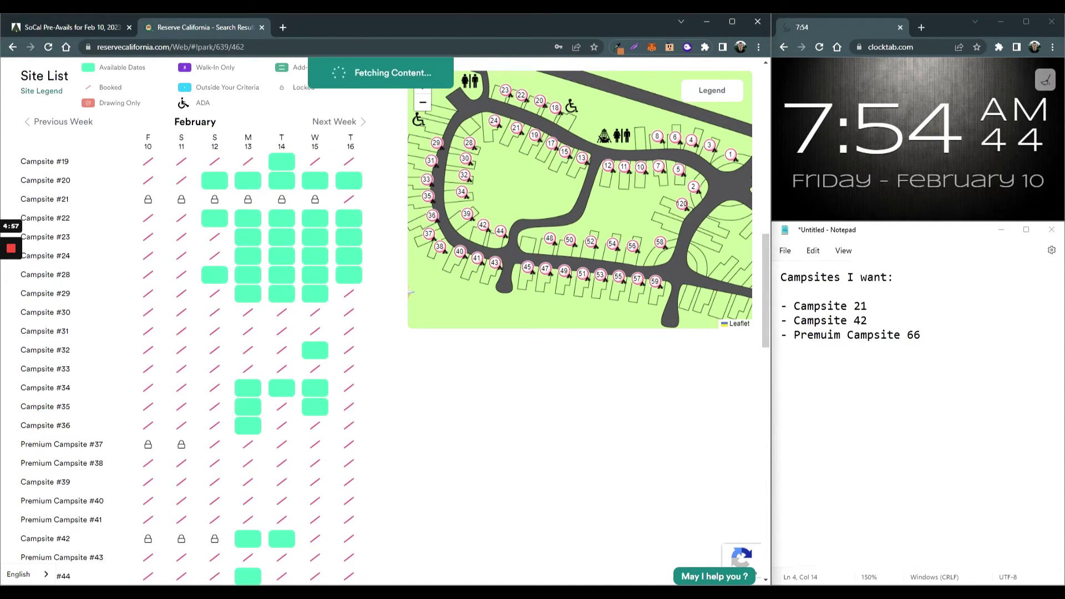
pyautogui.scroll(-3, 166, 458)
pyautogui.scroll(-1, 166, 458)
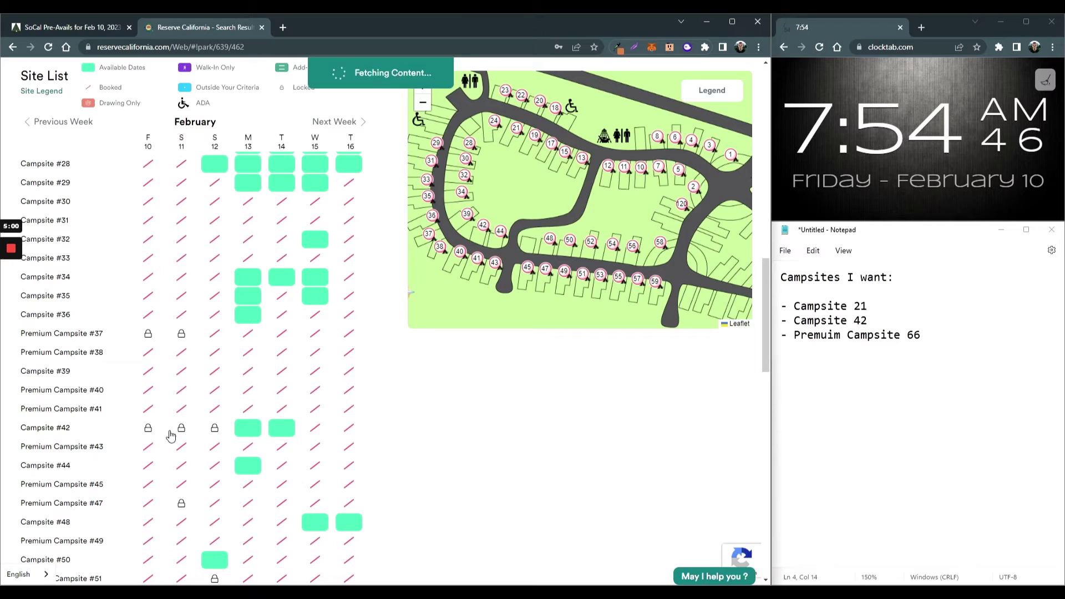
pyautogui.scroll(-5, 178, 436)
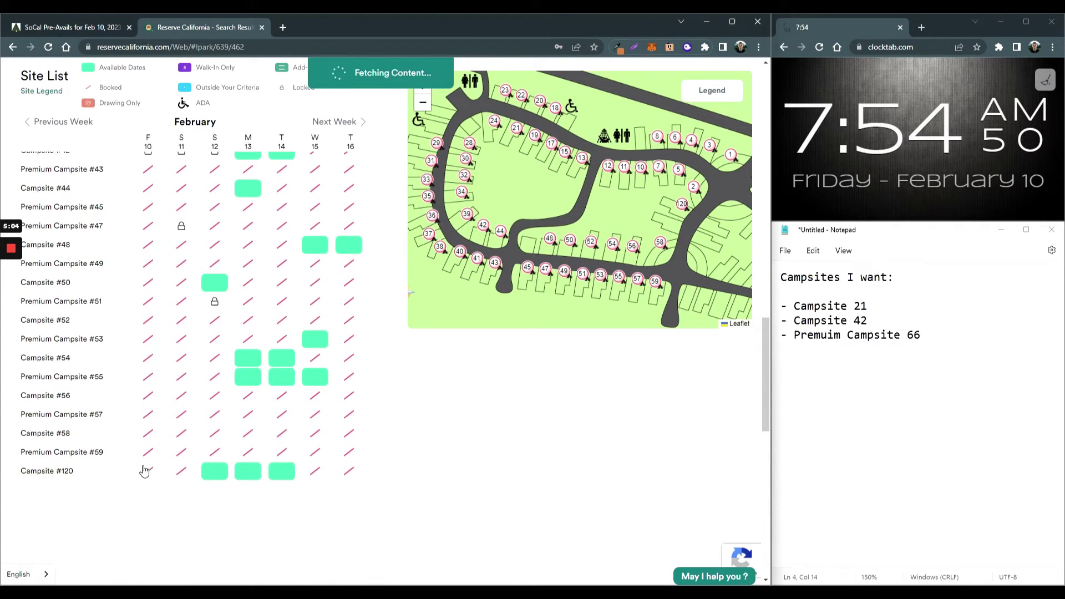
pyautogui.scroll(1, 141, 471)
pyautogui.scroll(14, 143, 470)
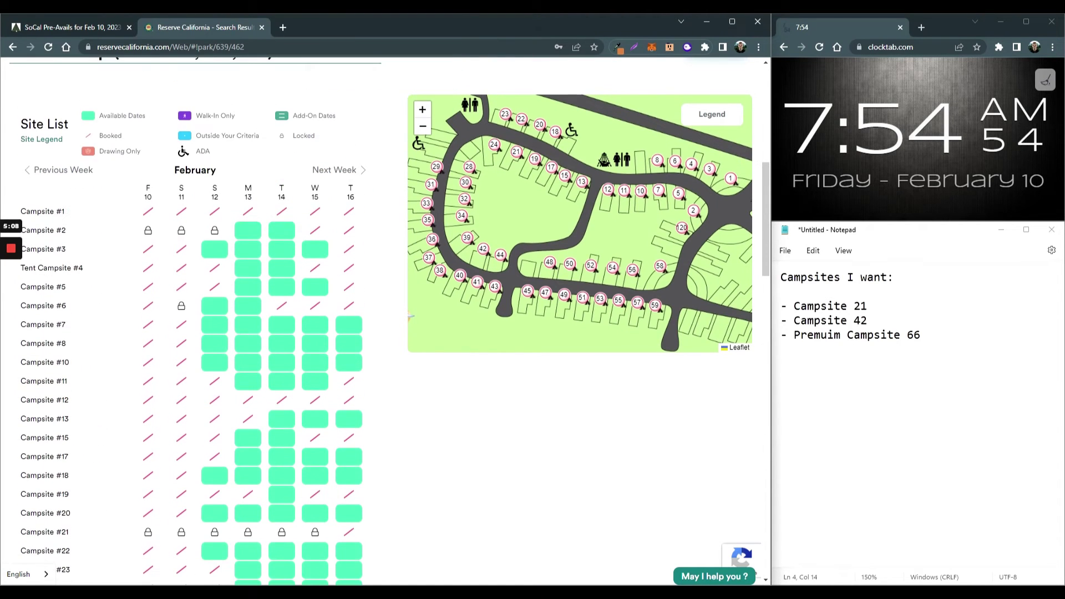
pyautogui.moveTo(867, 306); pyautogui.dragTo(793, 306)
# - Reload the North Loop availability page and scroll down toward Campsite 21
pyautogui.scroll(3, 355, 89)
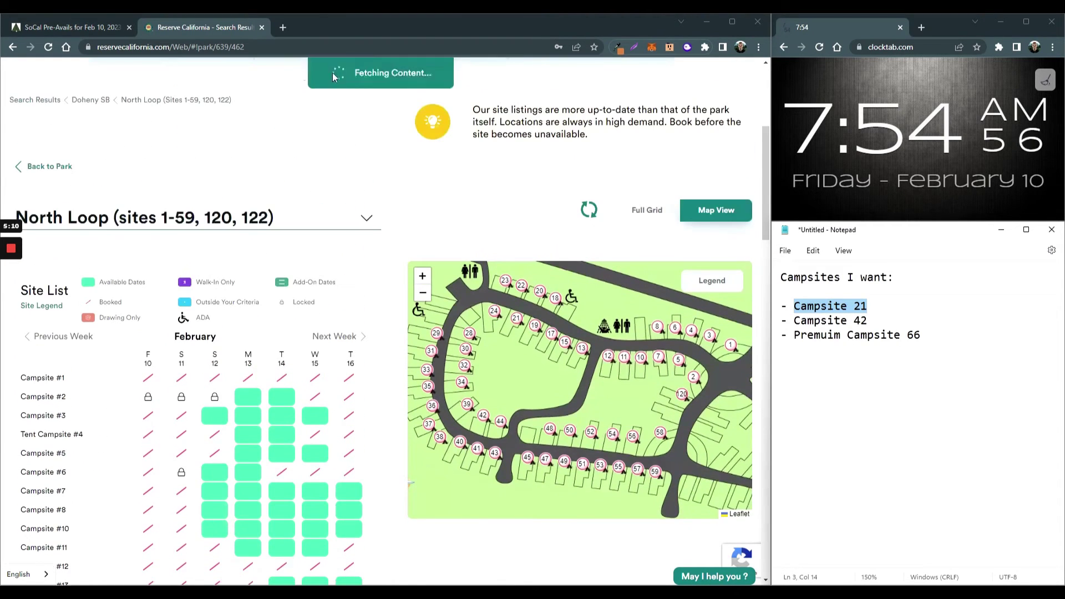
pyautogui.click(244, 161)
pyautogui.press('F5')
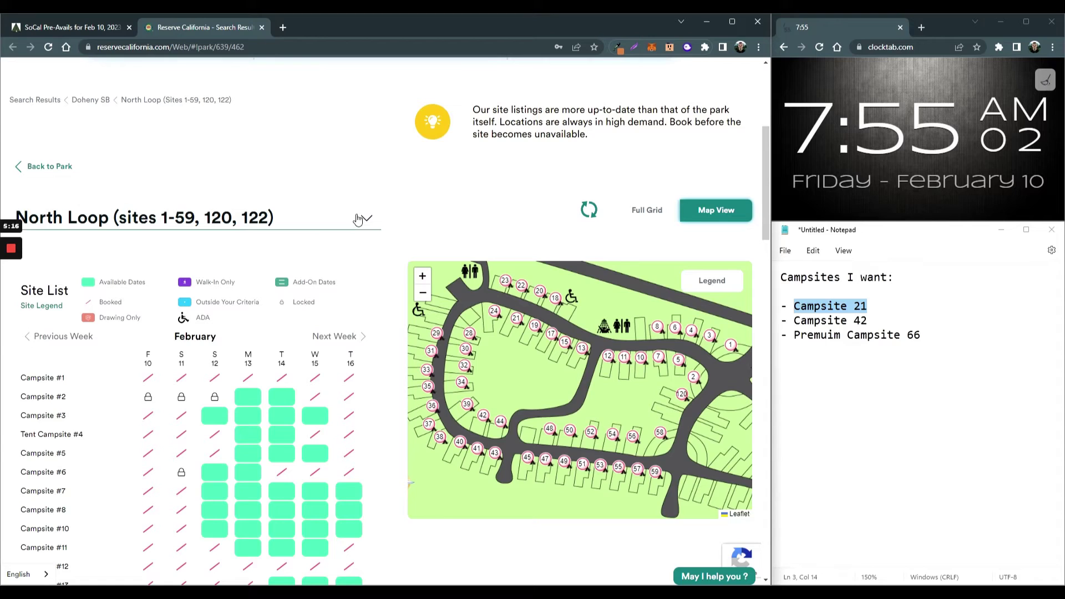
pyautogui.scroll(-1, 274, 369)
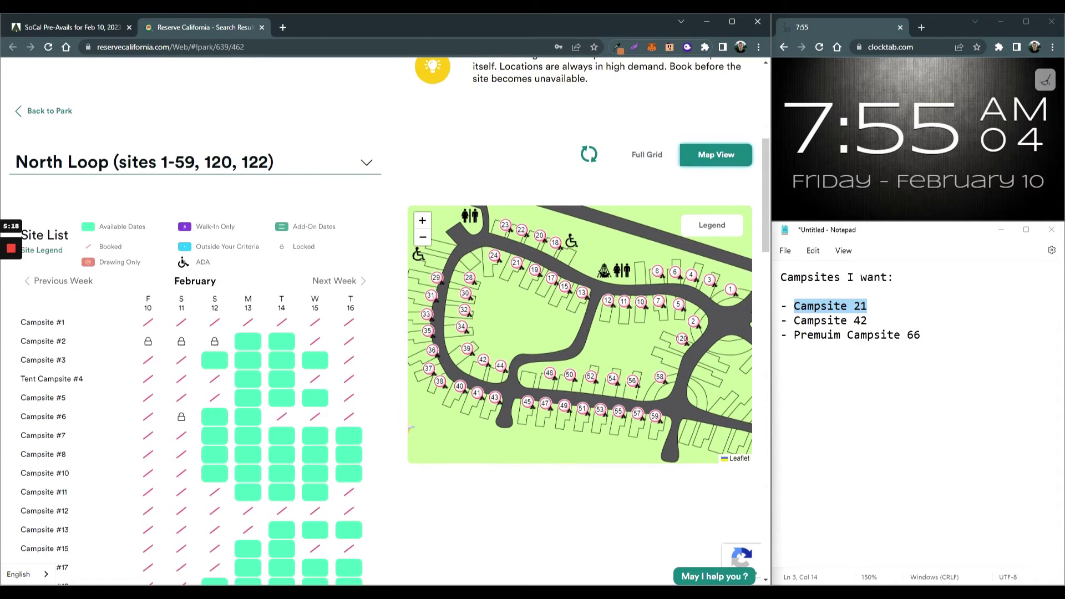
pyautogui.scroll(-4, 176, 355)
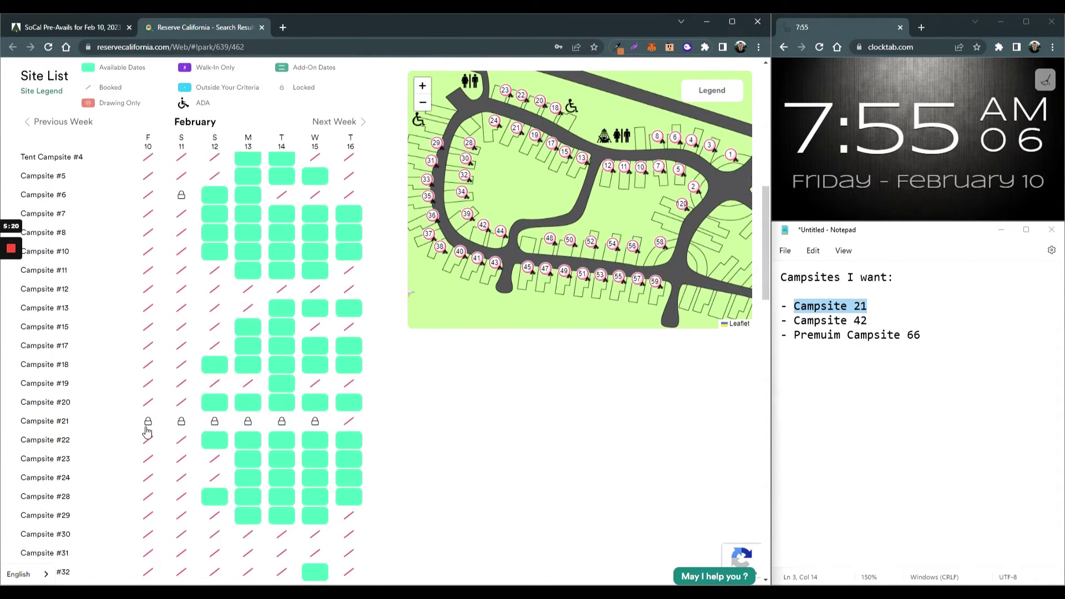
# - Select Campsite #021 from Fri Feb 10, opening its $50.00 two-night booking panel
pyautogui.click(147, 427)
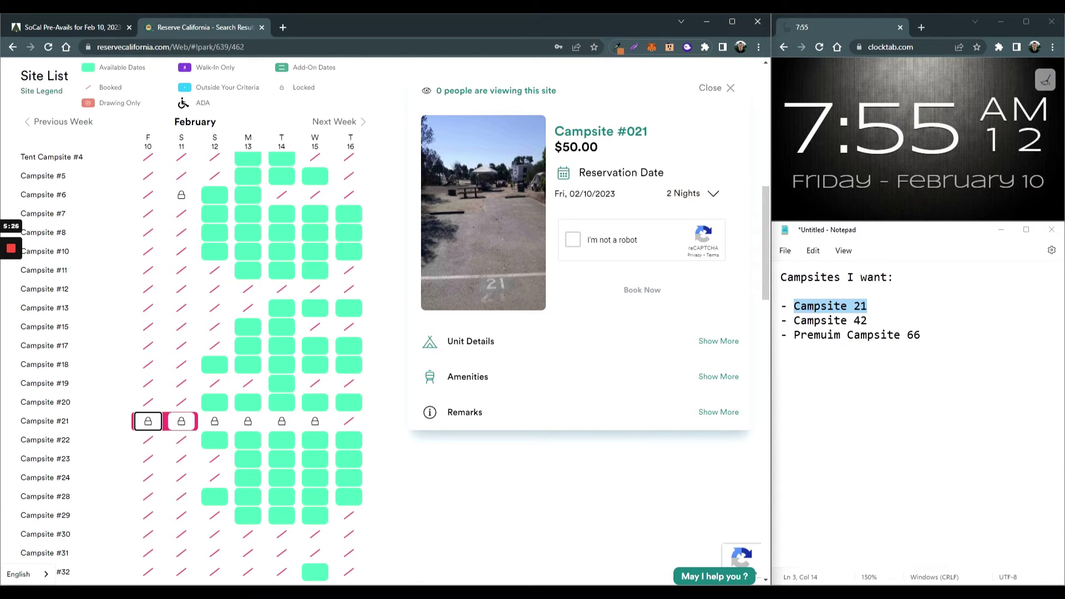
pyautogui.moveTo(437, 92); pyautogui.dragTo(570, 96)
pyautogui.click(571, 96)
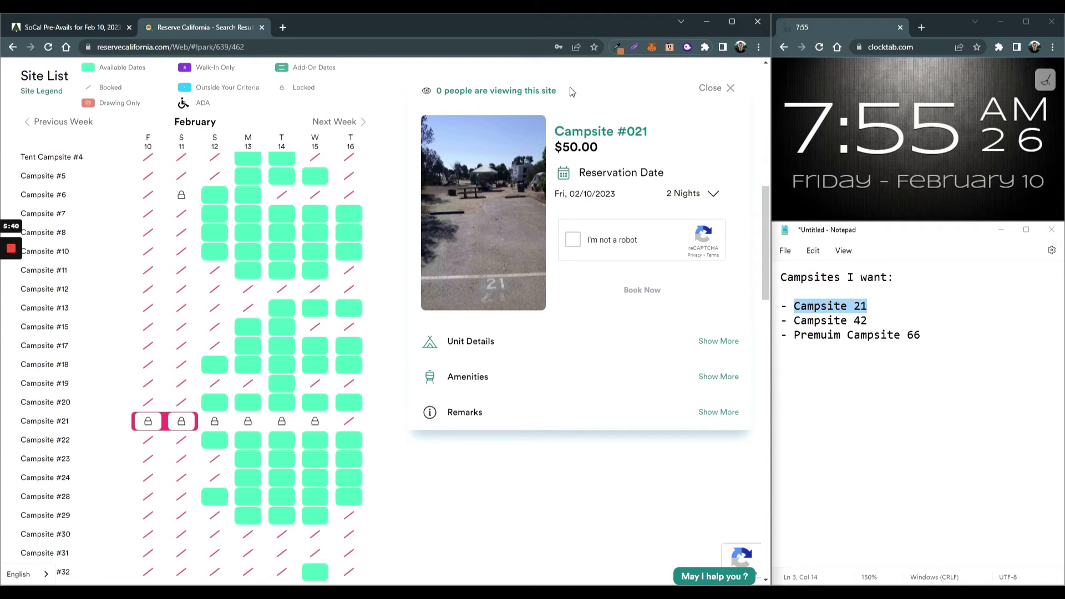
# - Highlight 'Campsite 21' in the Notepad wish list
pyautogui.moveTo(921, 335); pyautogui.dragTo(772, 307)
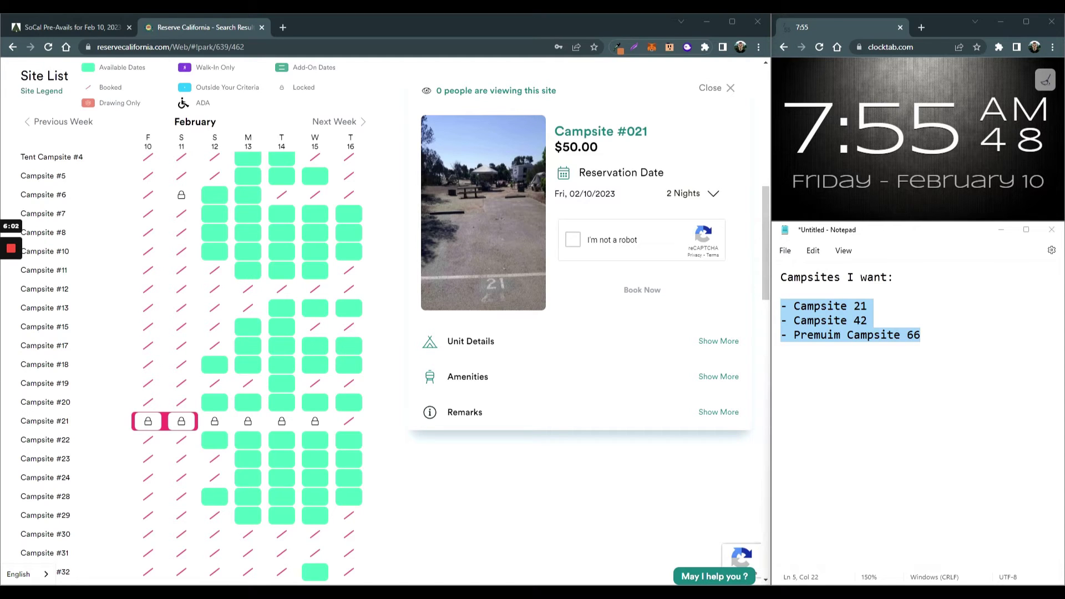
pyautogui.scroll(3, 277, 355)
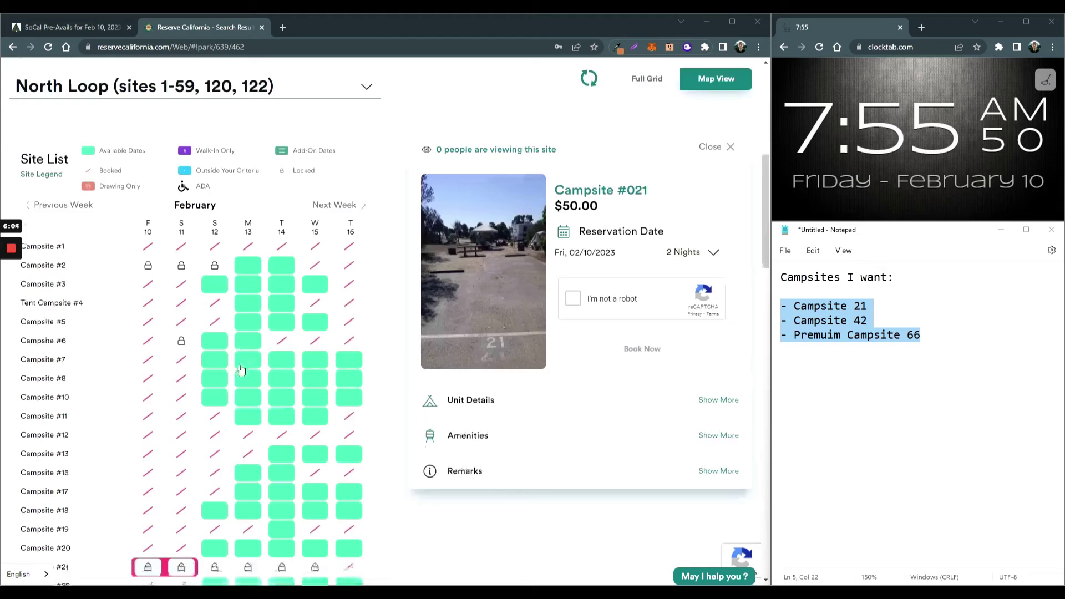
pyautogui.scroll(-2, 167, 444)
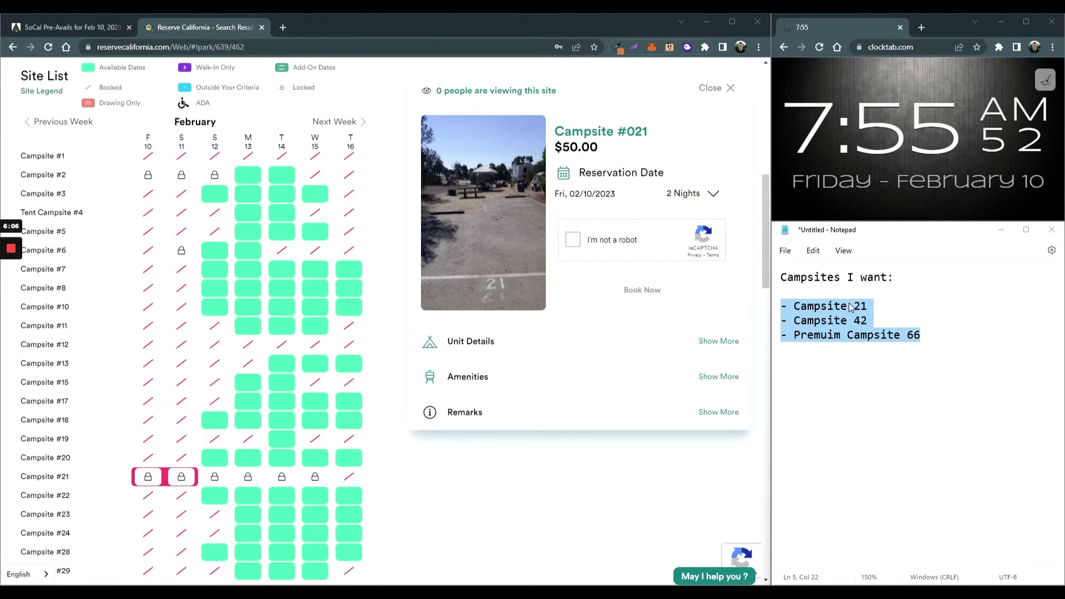
pyautogui.click(870, 308)
pyautogui.moveTo(868, 306); pyautogui.dragTo(793, 306)
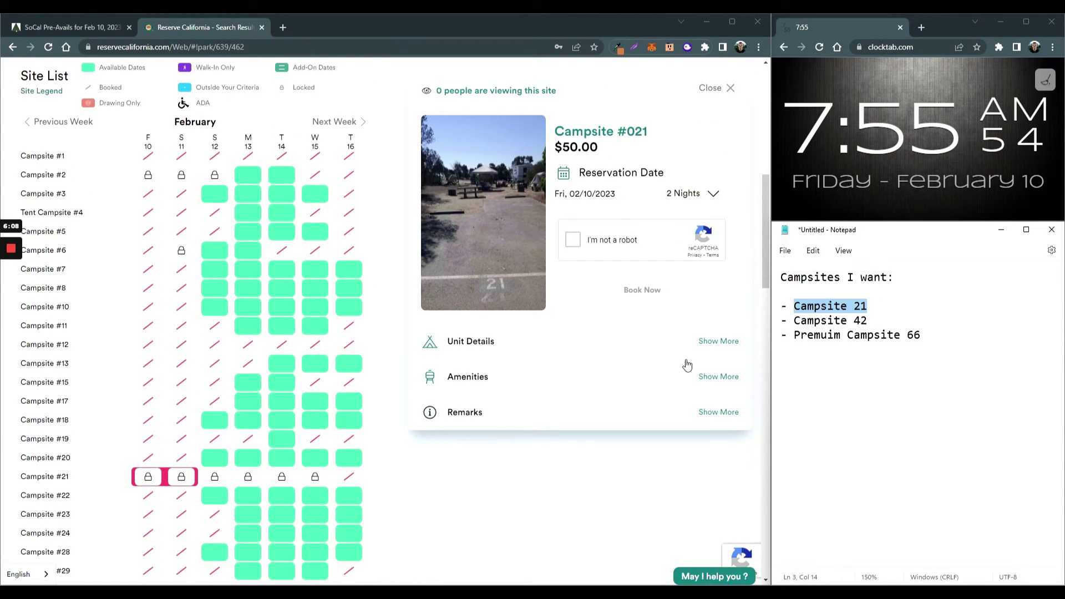
pyautogui.scroll(2, 550, 411)
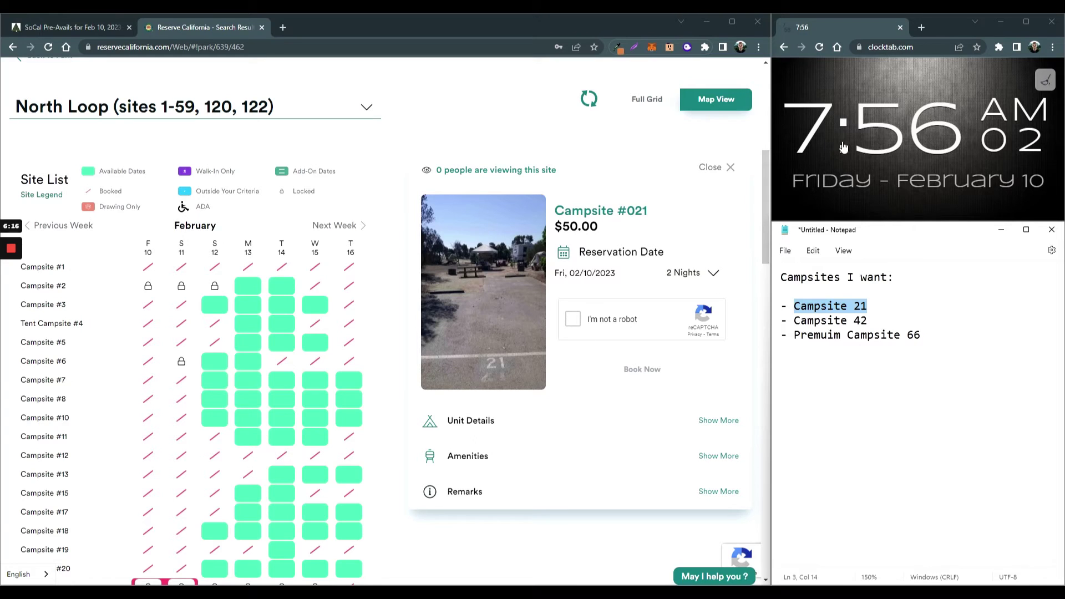
# - Tick the reCAPTCHA 'I'm not a robot' box in Campsite #021's booking panel
pyautogui.click(573, 326)
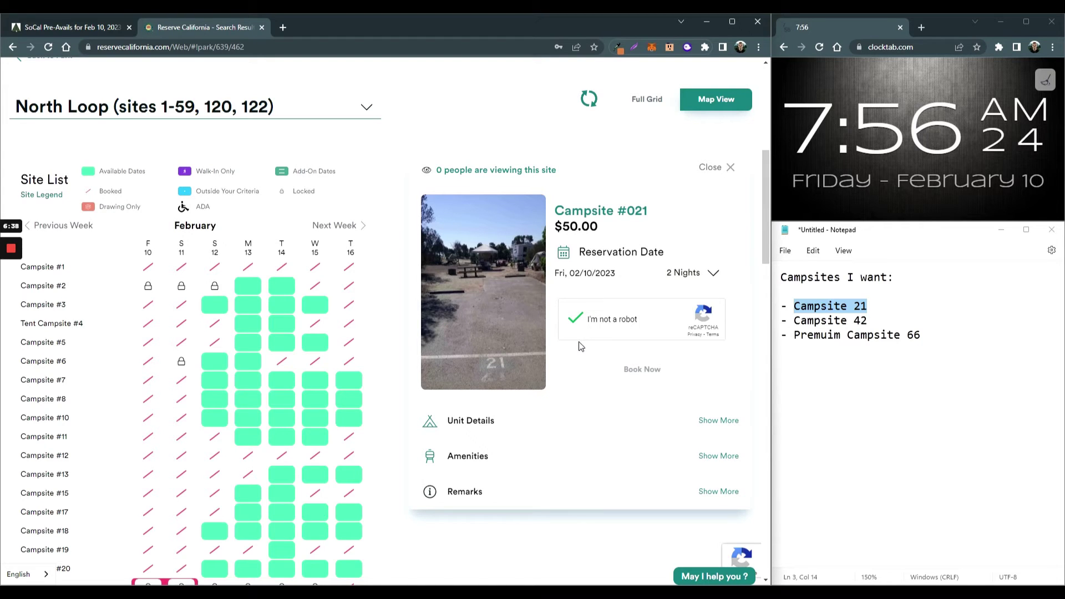
pyautogui.scroll(-1, 339, 337)
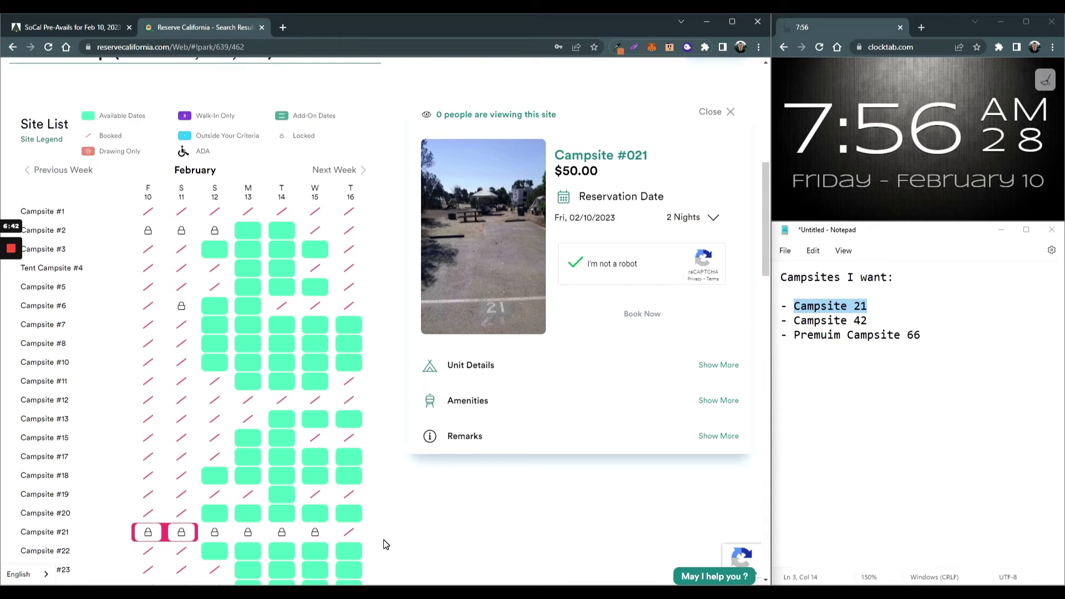
pyautogui.scroll(1, 486, 543)
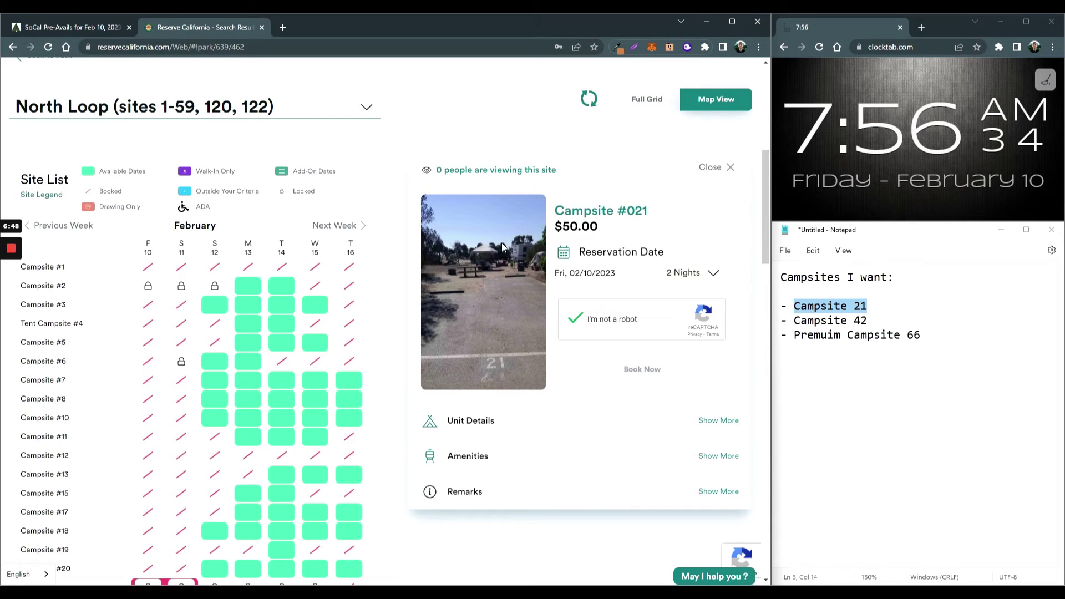
pyautogui.scroll(-1, 502, 245)
pyautogui.scroll(1, 443, 363)
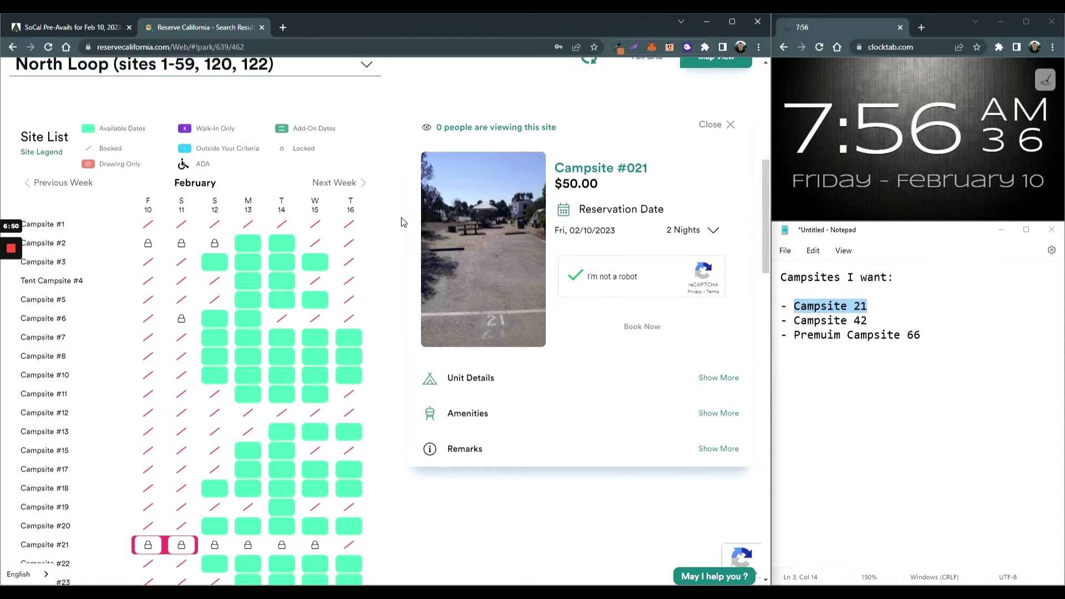
pyautogui.scroll(-2, 656, 375)
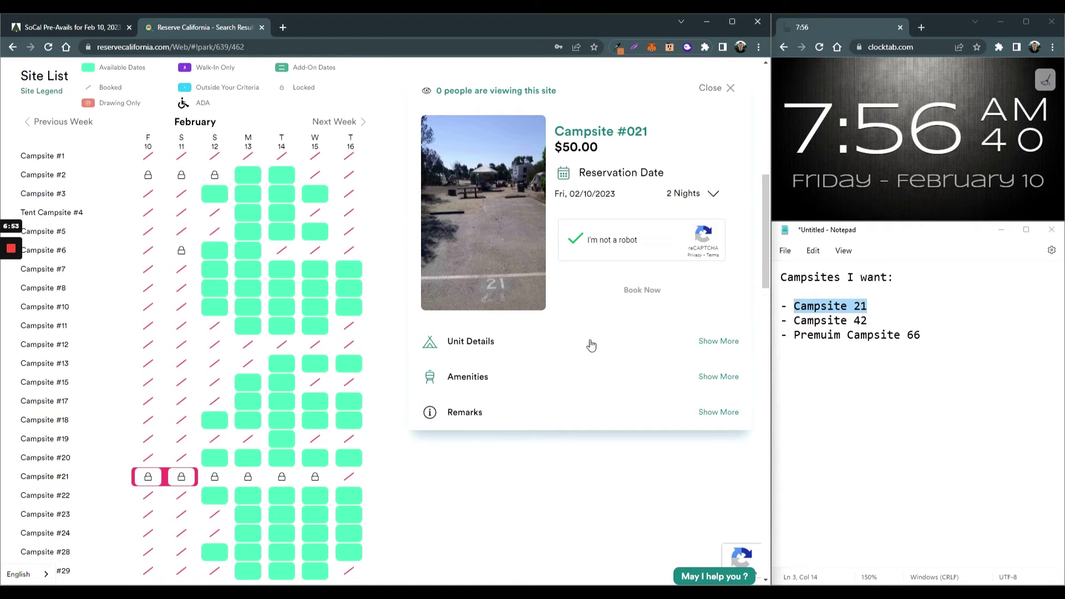
pyautogui.scroll(1, 594, 288)
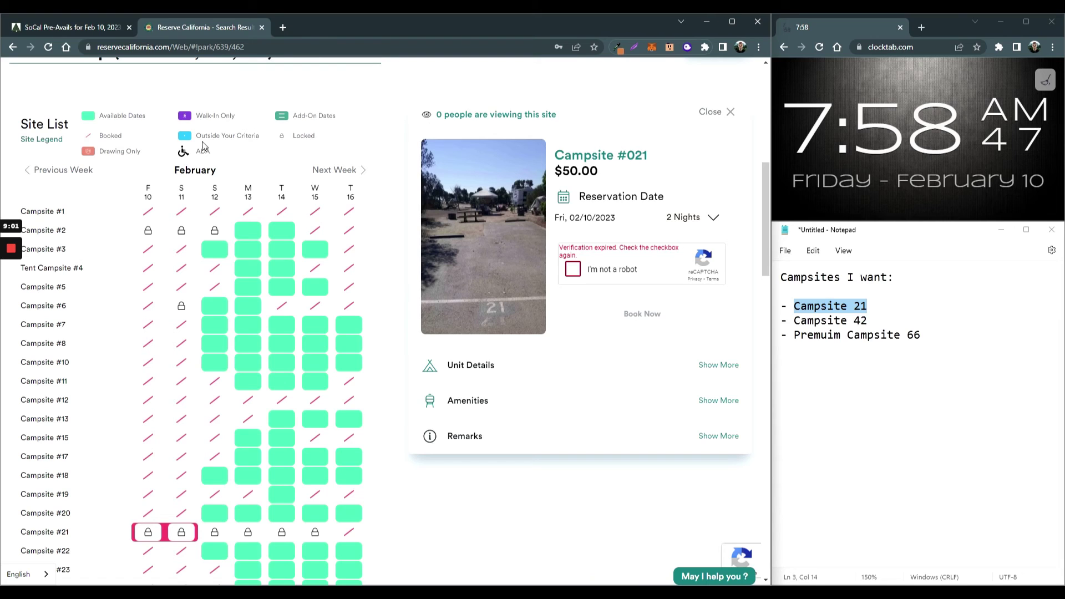
# - Load Power Camper's home page from its logo, then finish on Reserve California's Campsite #021 panel
pyautogui.click(59, 24)
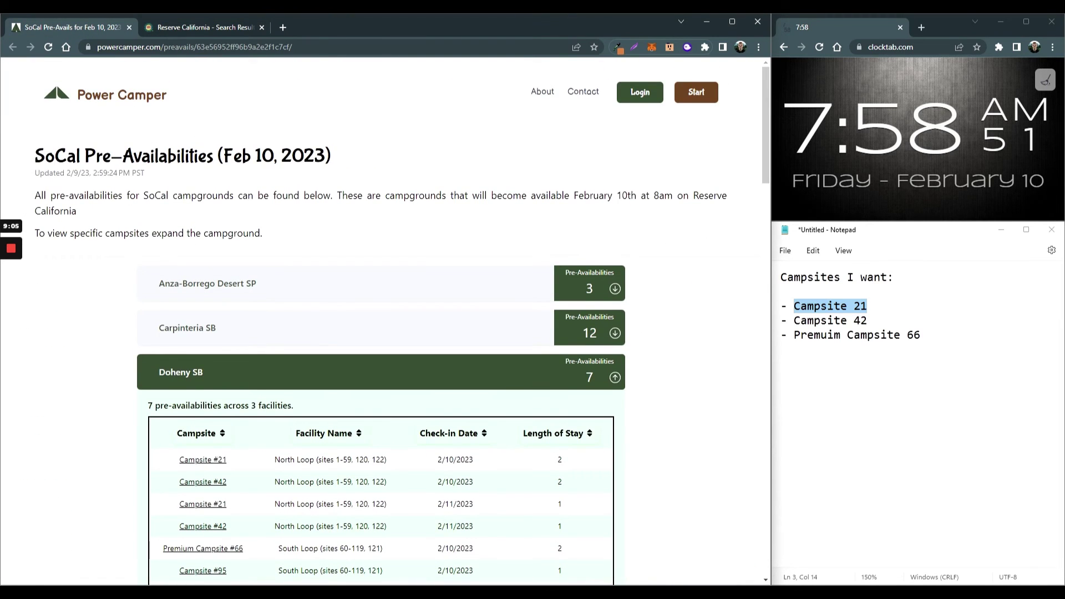
pyautogui.click(133, 104)
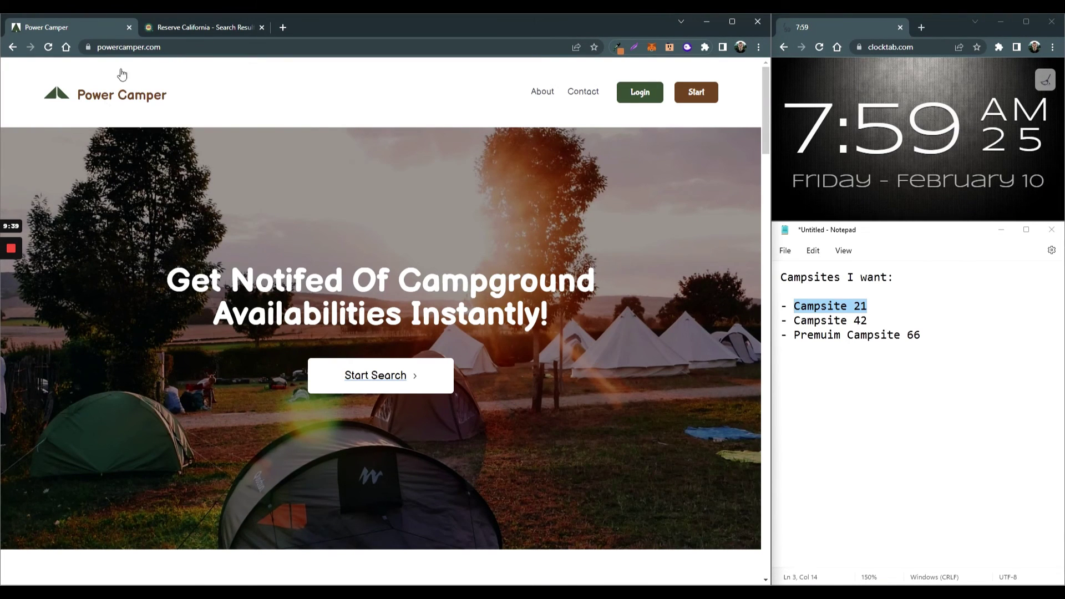
pyautogui.click(188, 25)
pyautogui.click(40, 31)
pyautogui.click(189, 29)
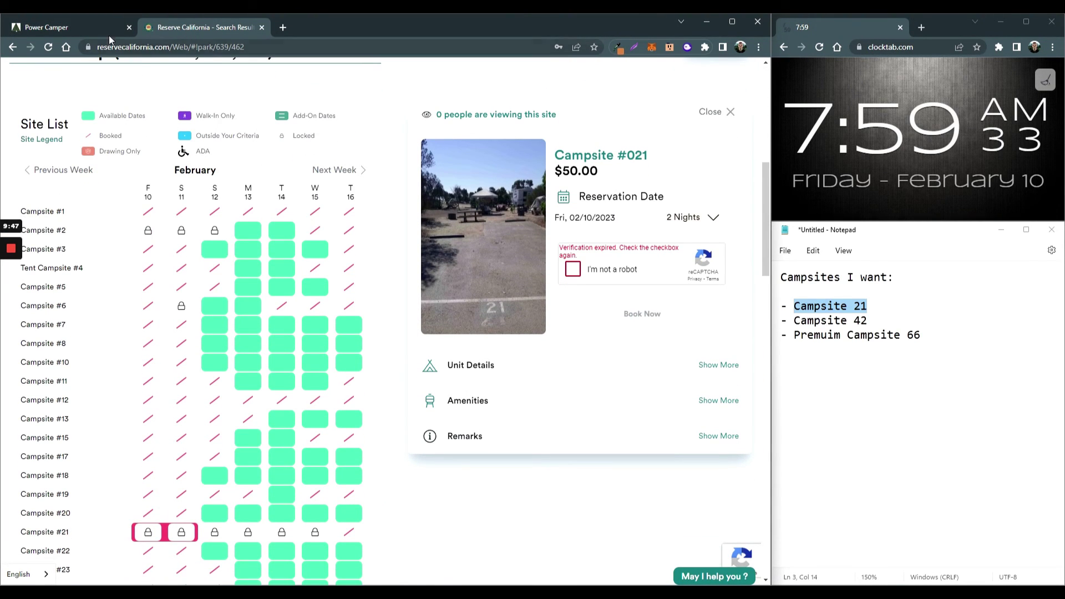
pyautogui.click(66, 31)
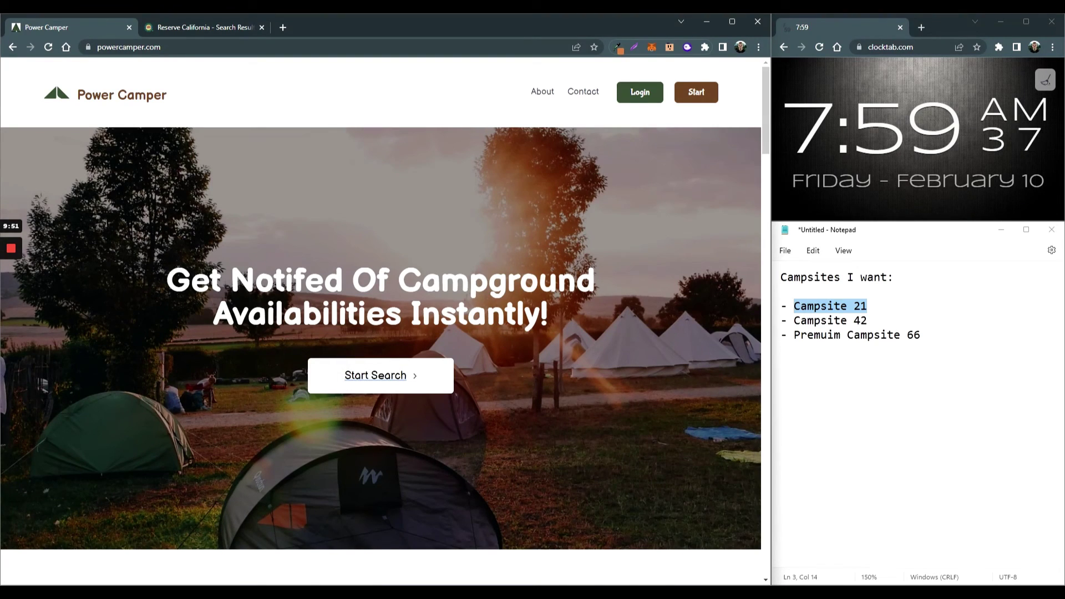
pyautogui.click(162, 25)
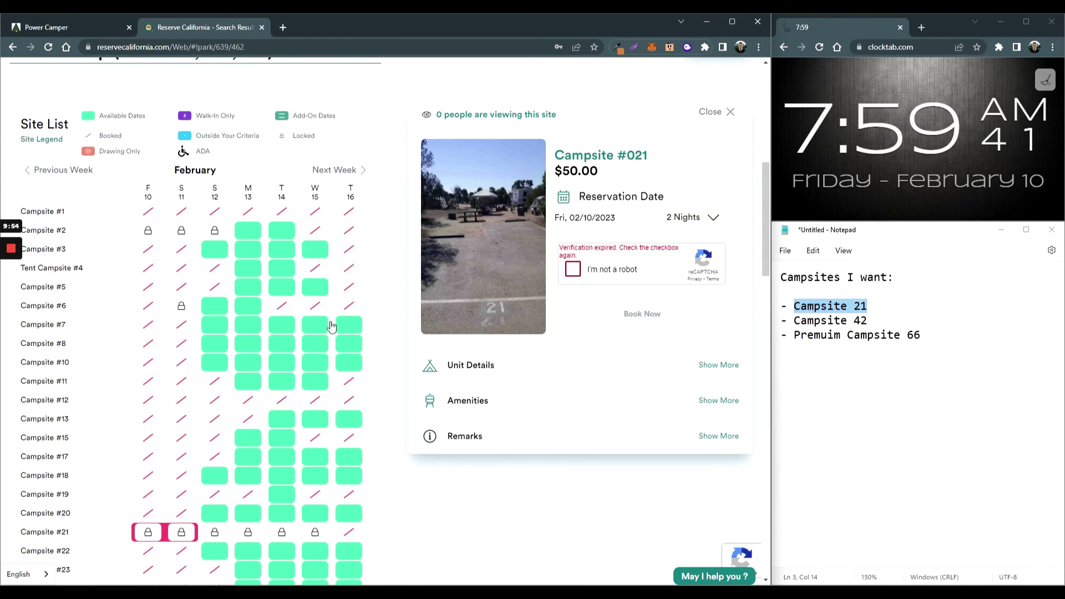
# - Complete the 'I'm not a robot' reCAPTCHA check on the campsite page
pyautogui.scroll(1, 264, 311)
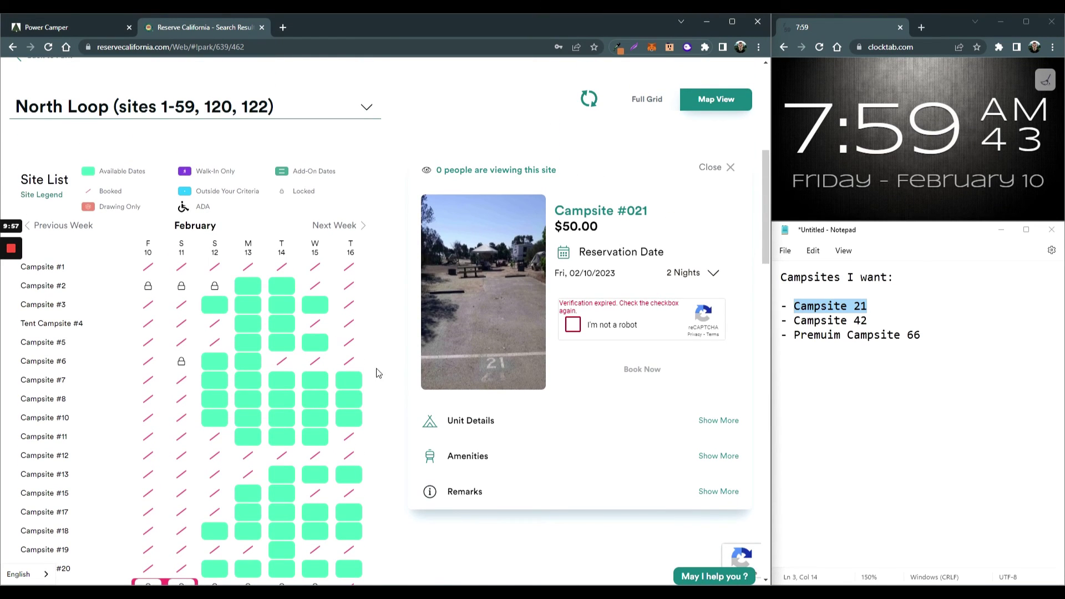
pyautogui.scroll(-1, 376, 371)
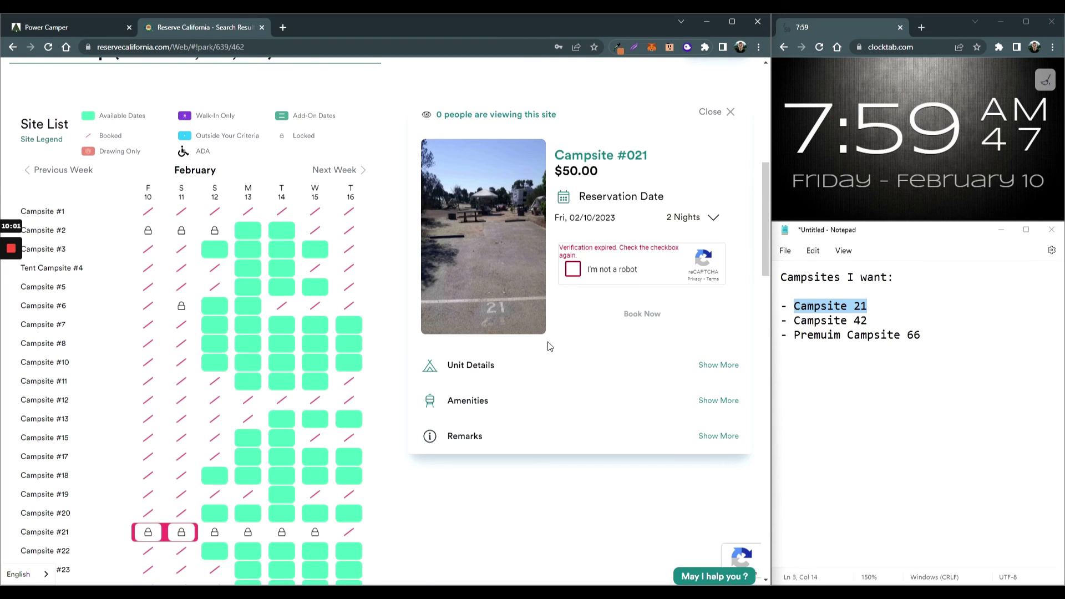
pyautogui.scroll(1, 572, 331)
pyautogui.click(573, 325)
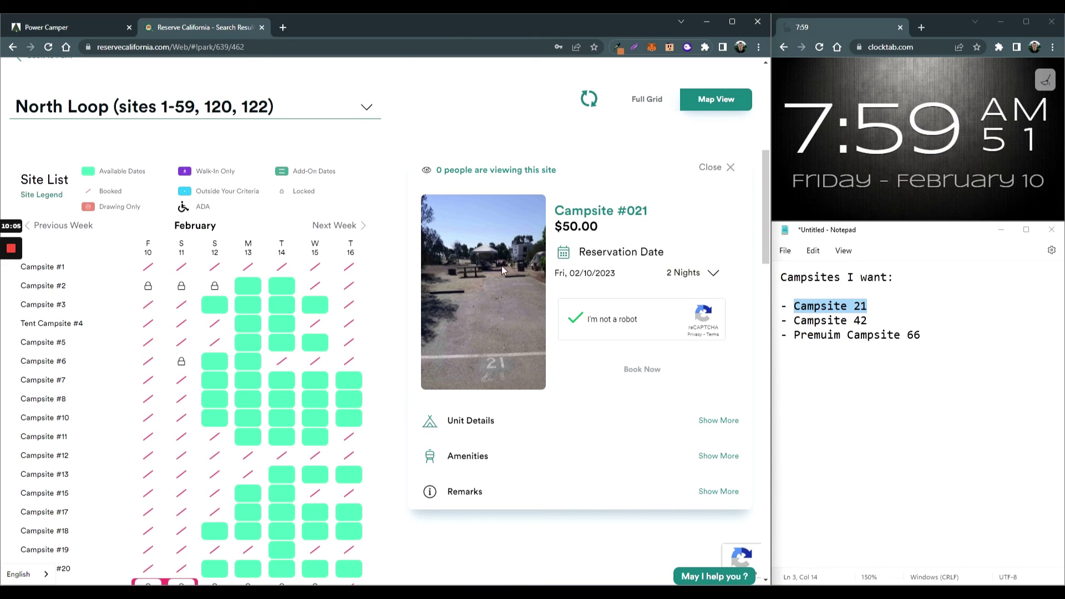
# - Refresh the campsite availability grid as the 8:00 AM release arrives
pyautogui.scroll(-1, 408, 260)
pyautogui.scroll(1, 411, 261)
pyautogui.click(589, 100)
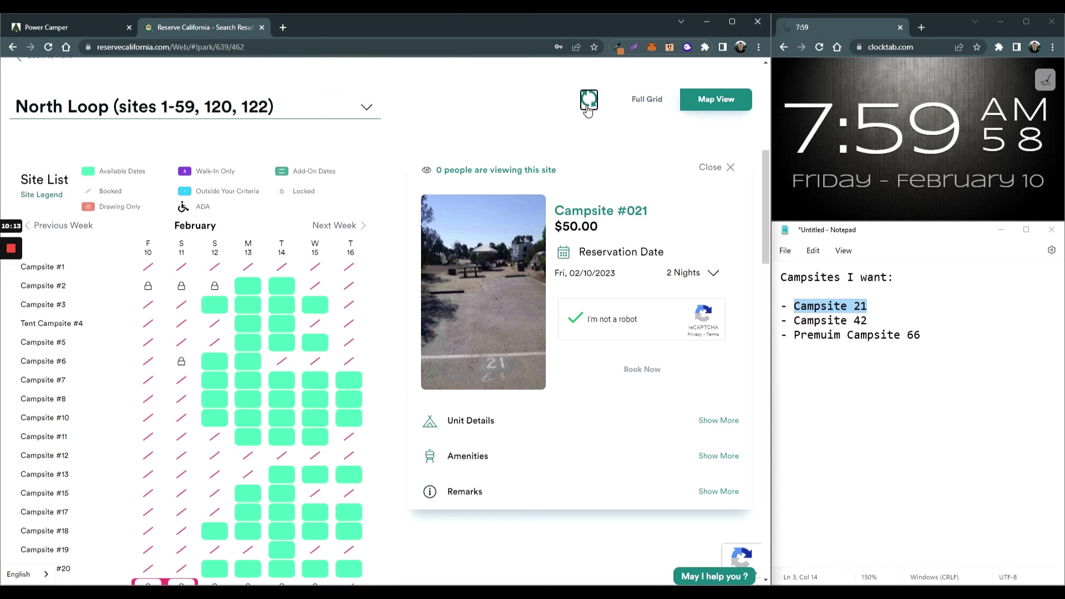
pyautogui.click(588, 109)
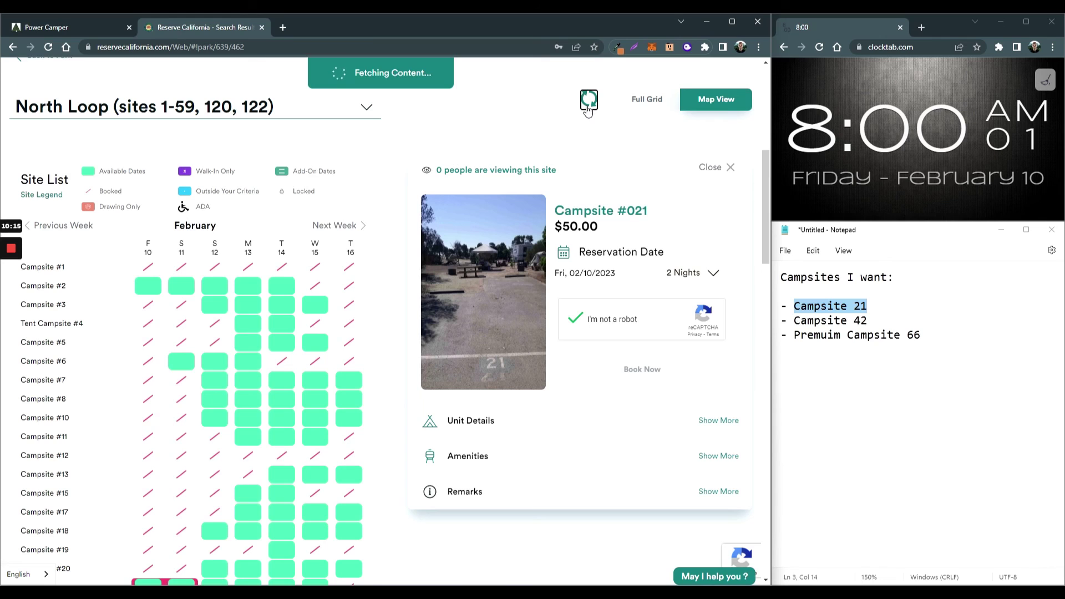
# - Select Campsite #21's February 10 date and pass the reCAPTCHA again to enable booking
pyautogui.scroll(-1, 638, 297)
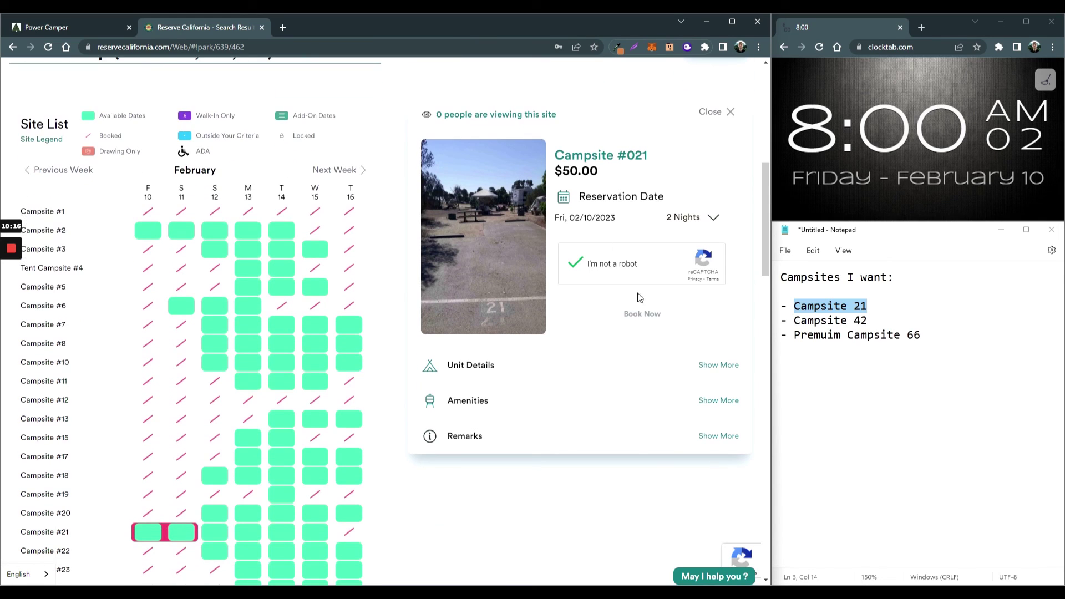
pyautogui.click(160, 536)
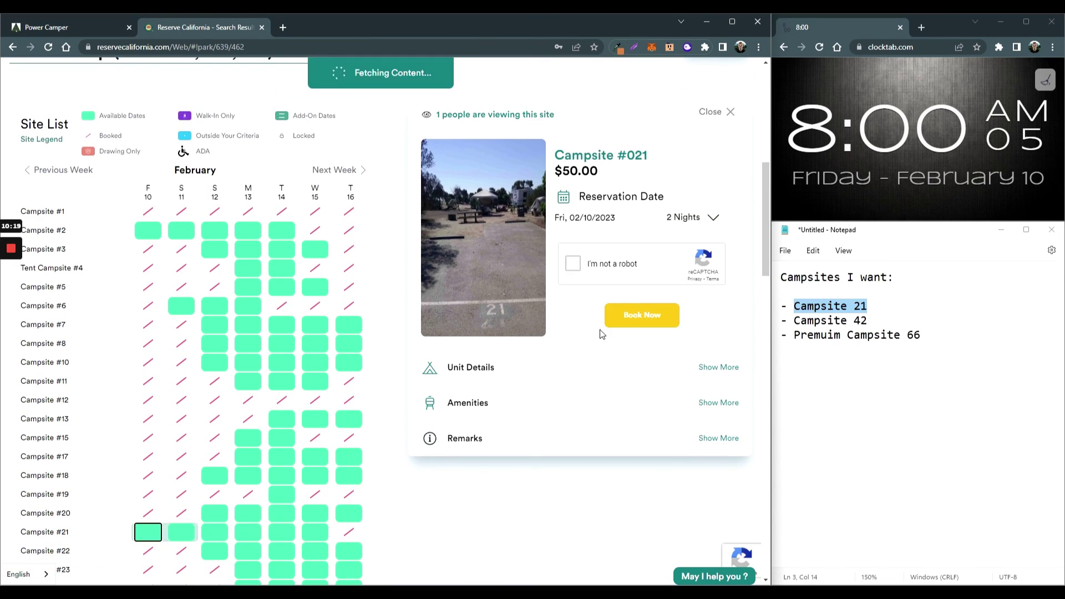
pyautogui.click(573, 264)
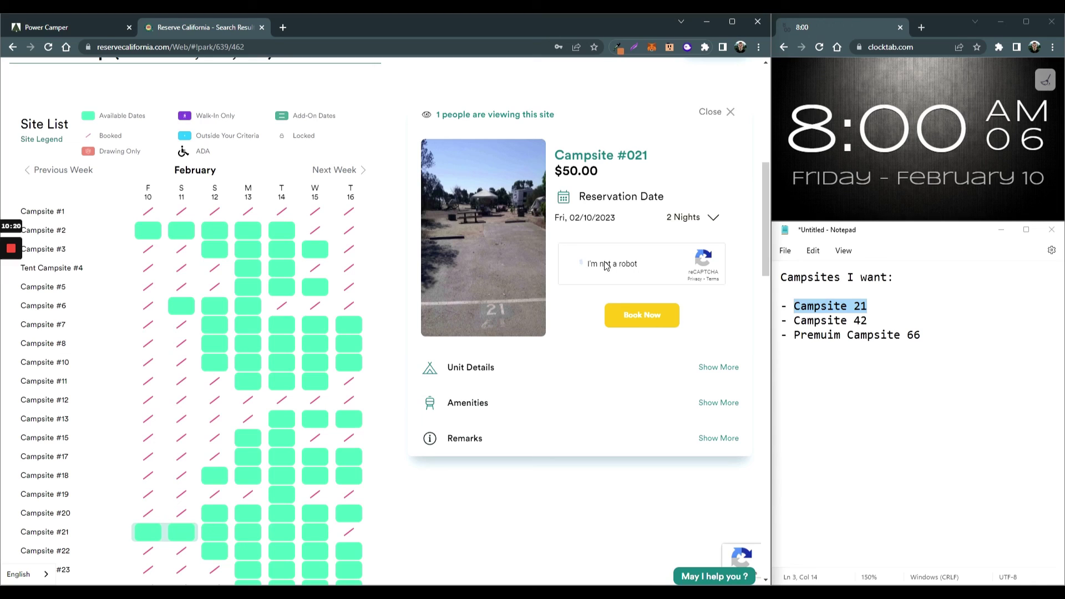
# - Book Campsite #21 for 2 nights from 02/10/2023 and review the $50.00 Reservation Details
pyautogui.click(641, 321)
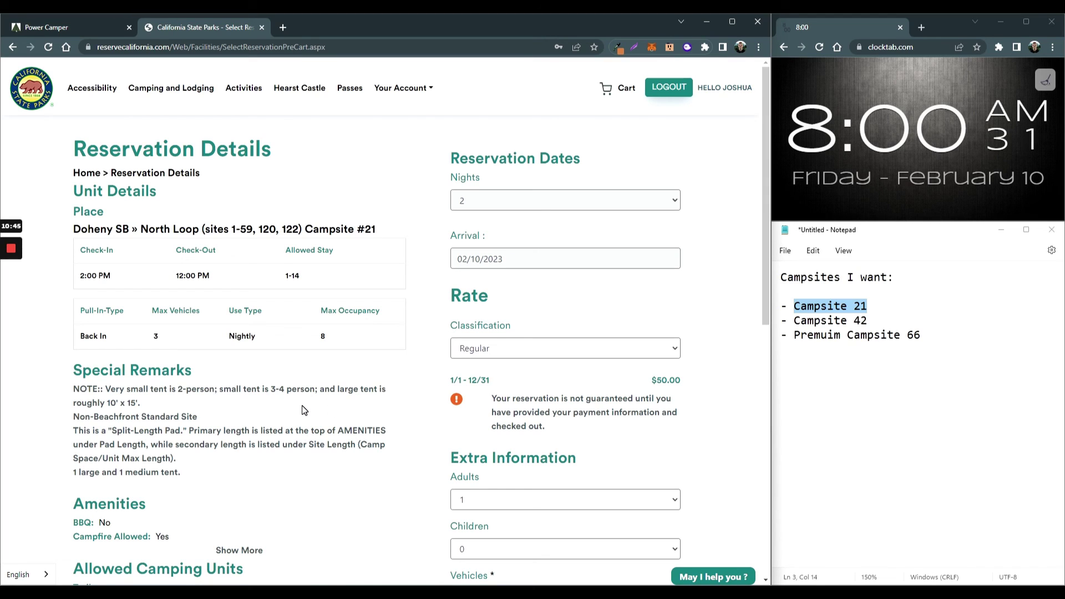
pyautogui.scroll(-1, 420, 354)
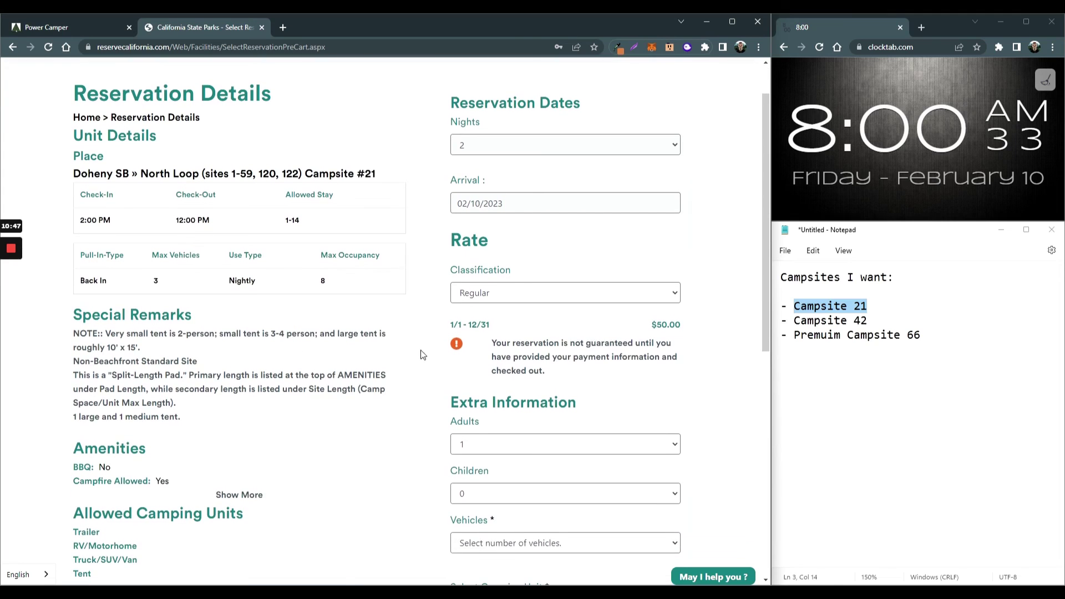
pyautogui.scroll(1, 321, 361)
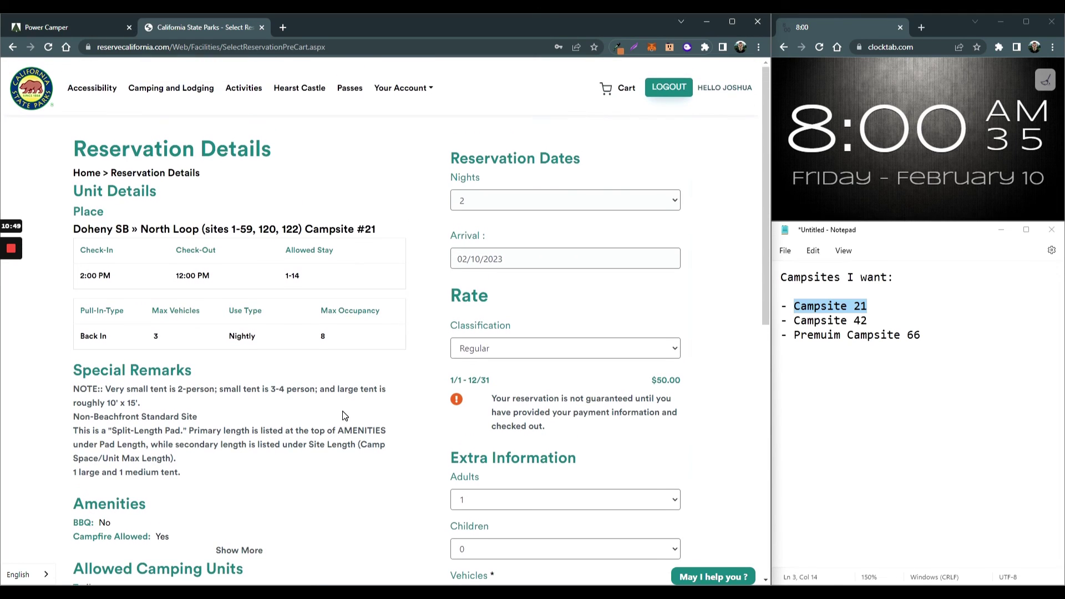